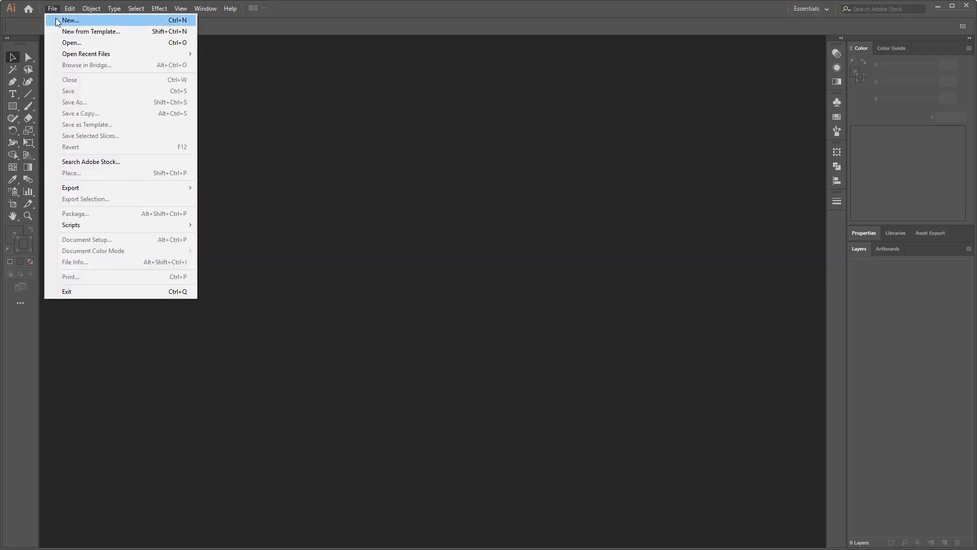
- Start a new document with width 1920 px and height 1080 px
click(57, 20)
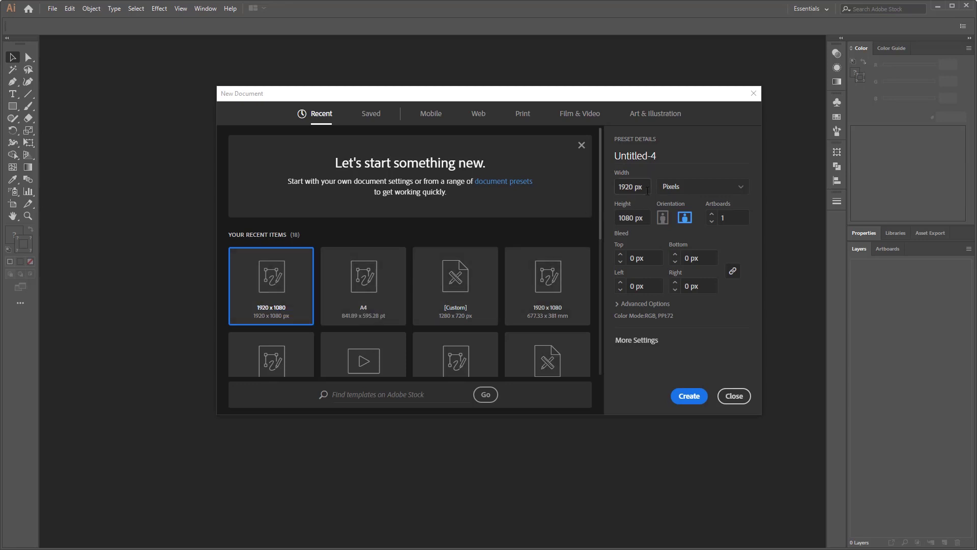
click(647, 190)
click(647, 218)
click(689, 396)
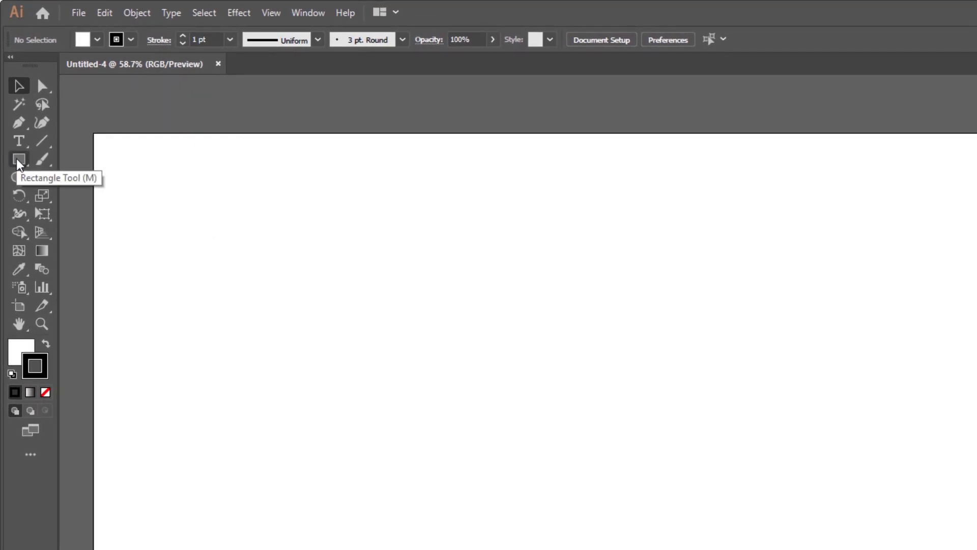
- Draw a rectangle over the full artboard with the Rectangle Tool and set its stroke to None
click(16, 159)
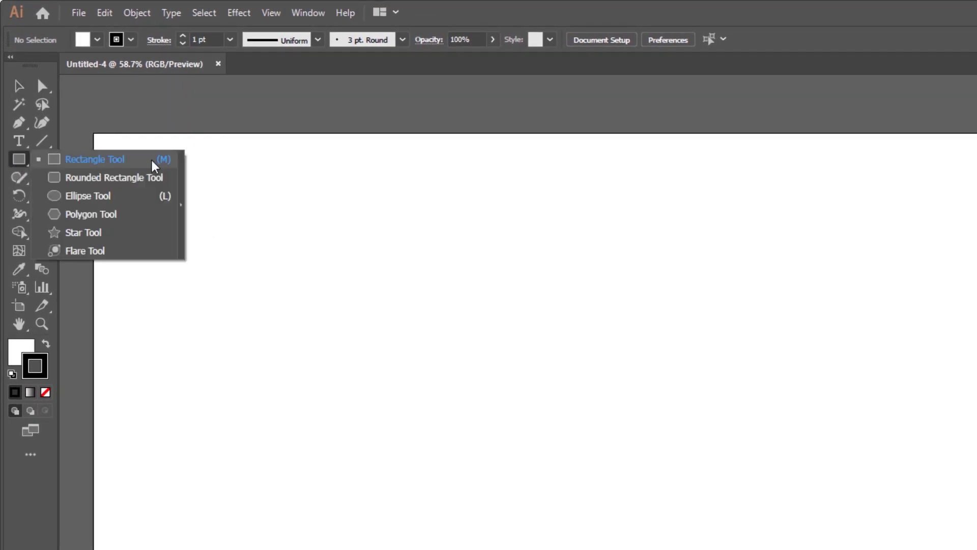
click(153, 160)
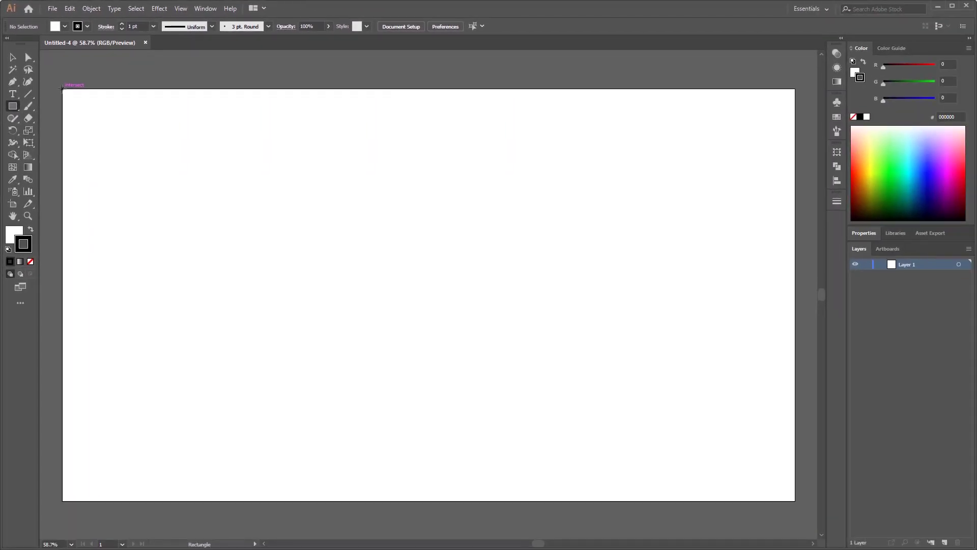
drag(62, 88, 795, 500)
click(30, 261)
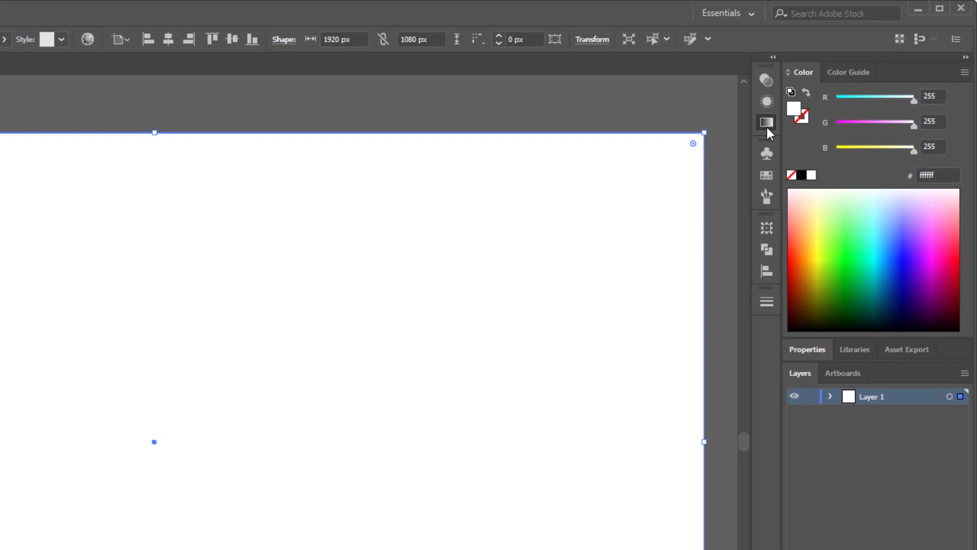
- Give the rectangle a gradient fill and set its right stop to RGB e9018b
click(767, 122)
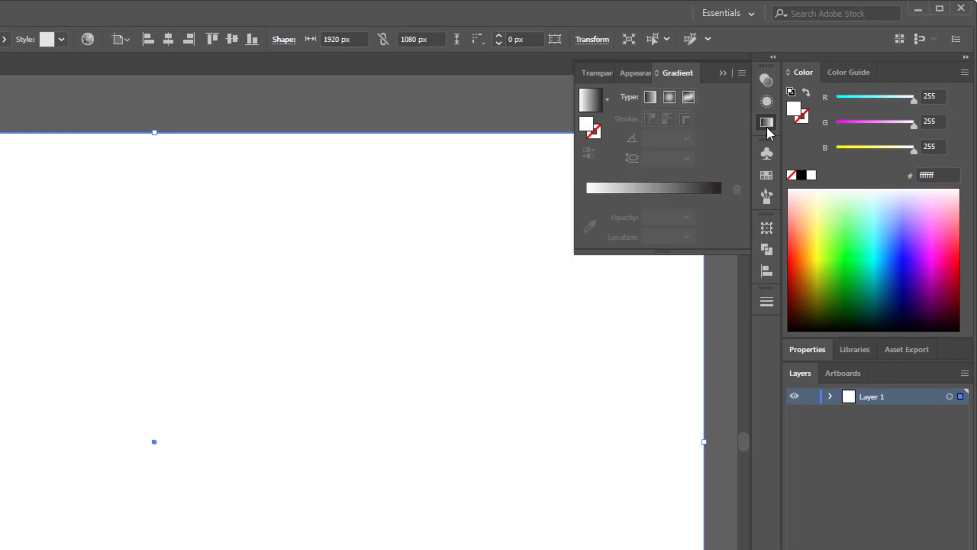
click(705, 189)
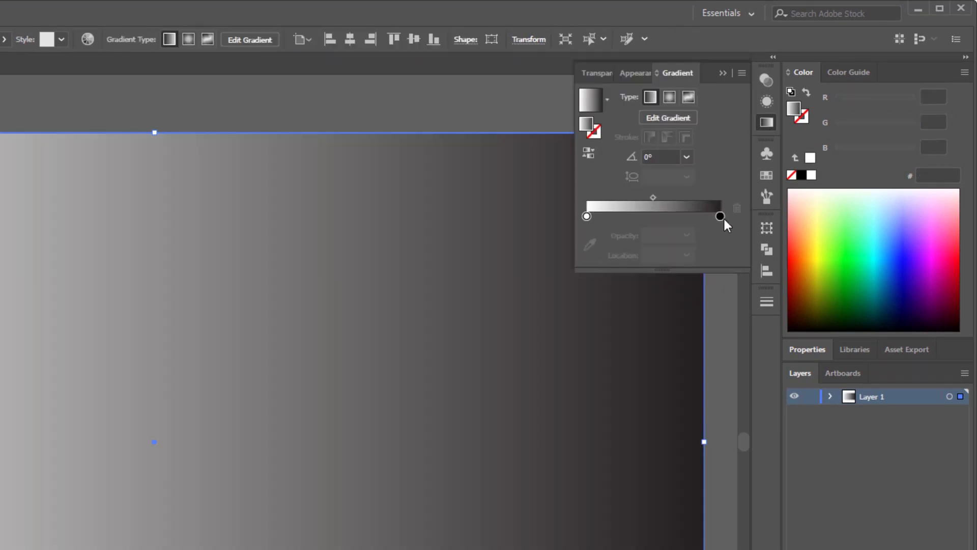
click(720, 215)
double_click(720, 216)
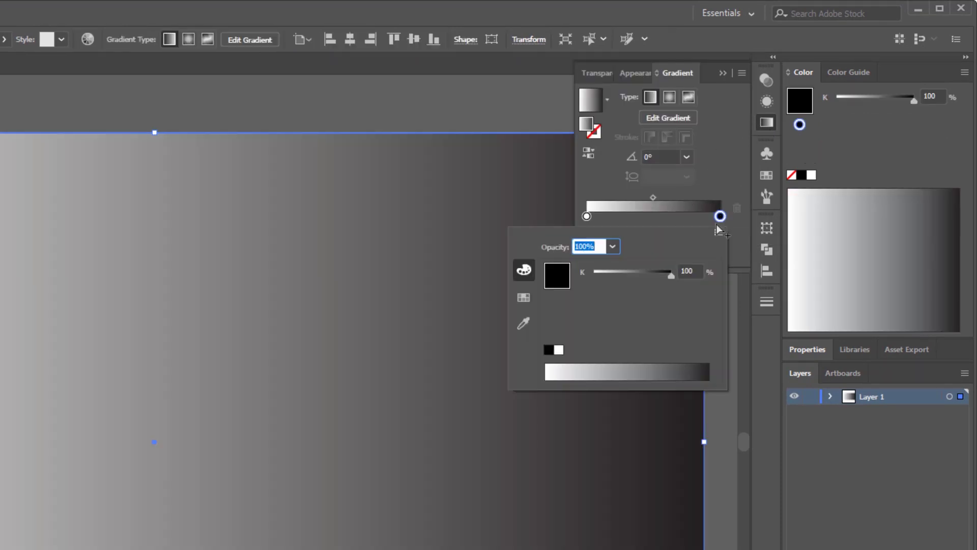
click(719, 233)
click(744, 254)
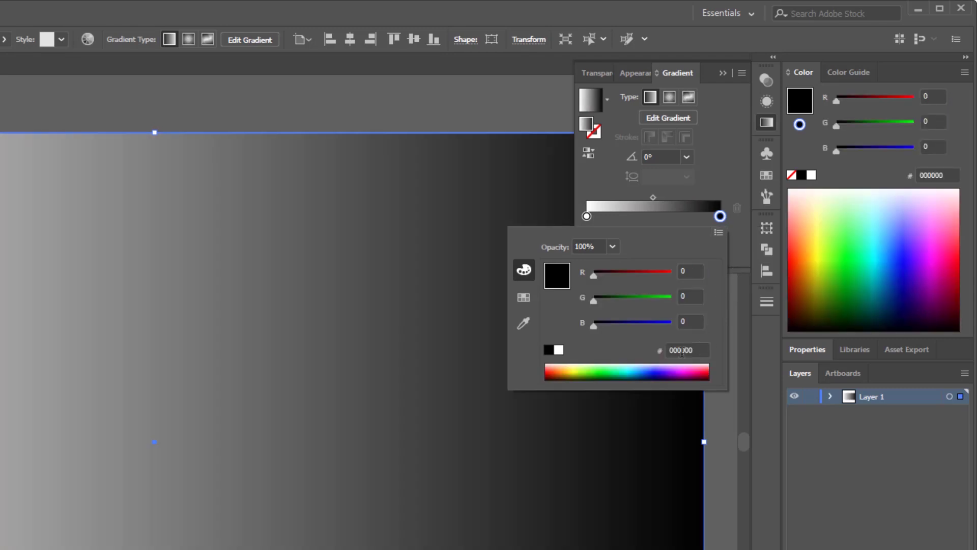
click(682, 352)
text(e9018b)
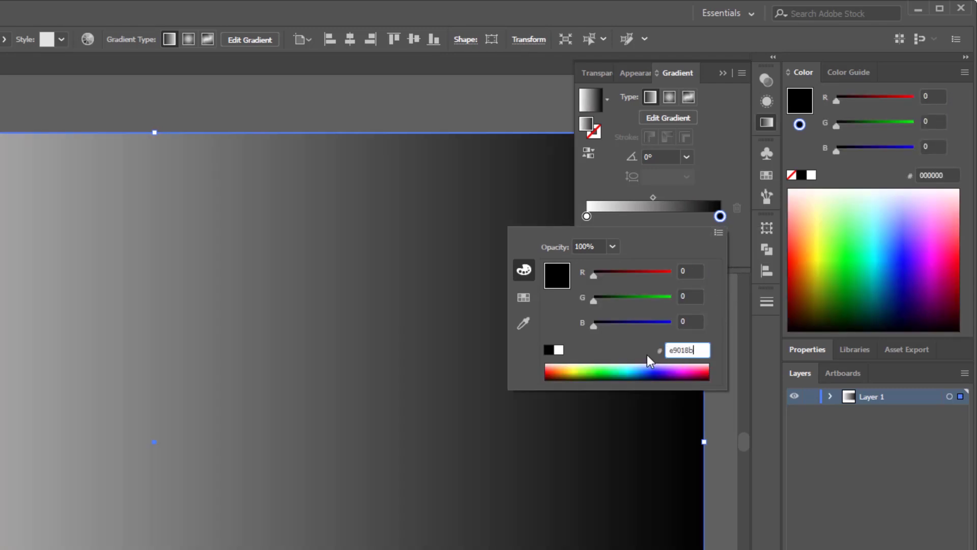
key(Return)
- Set the gradient's left stop to RGB 2d9ad5 and the angle to -45°
double_click(586, 216)
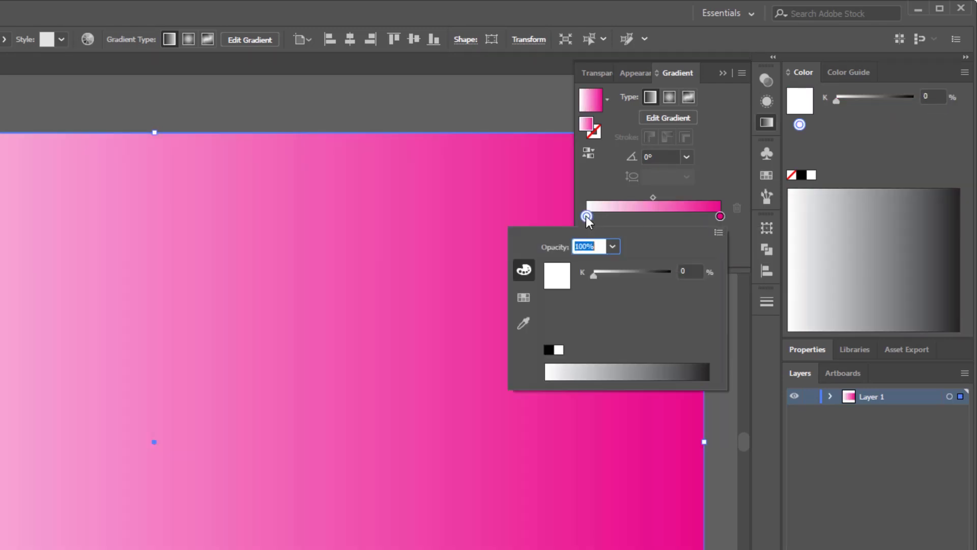
click(717, 232)
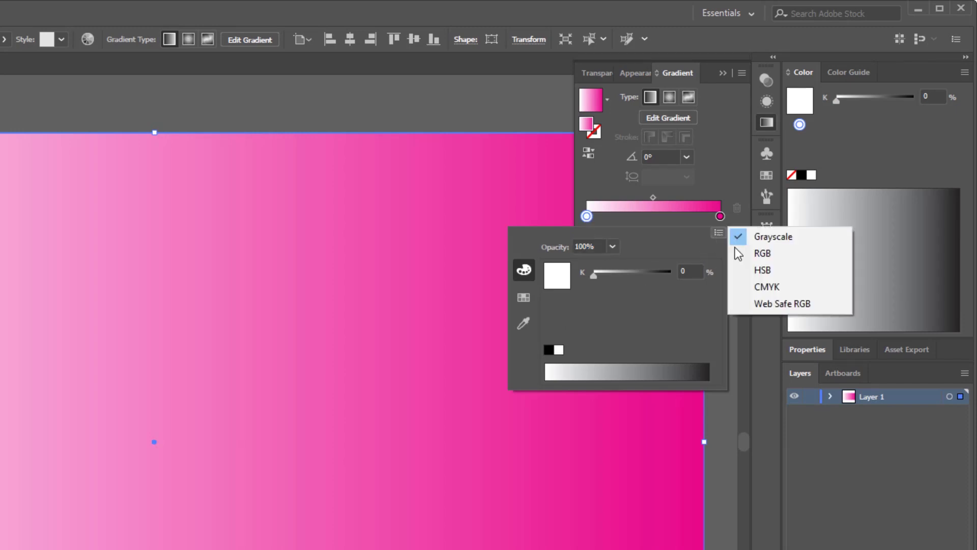
click(758, 252)
text(2d9)
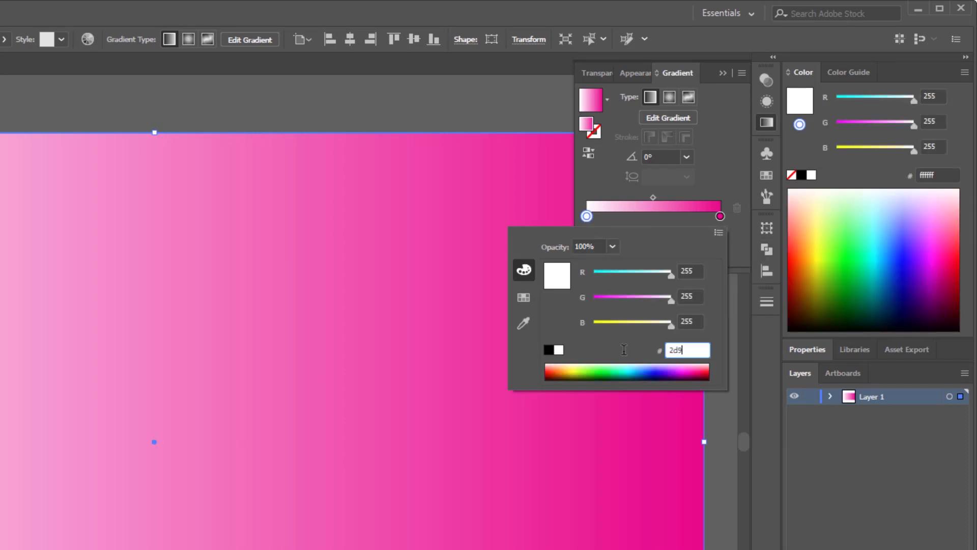
text(ad5)
key(Return)
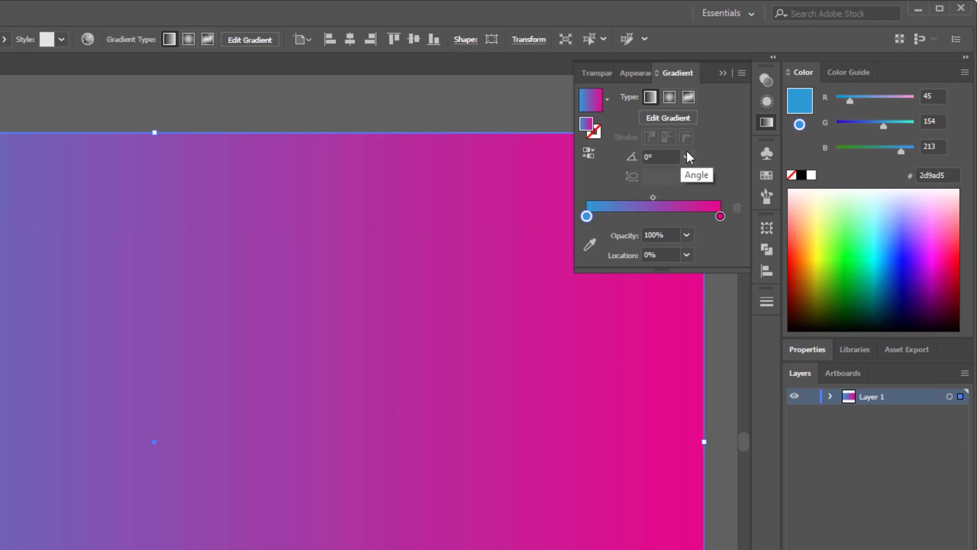
click(688, 156)
click(713, 349)
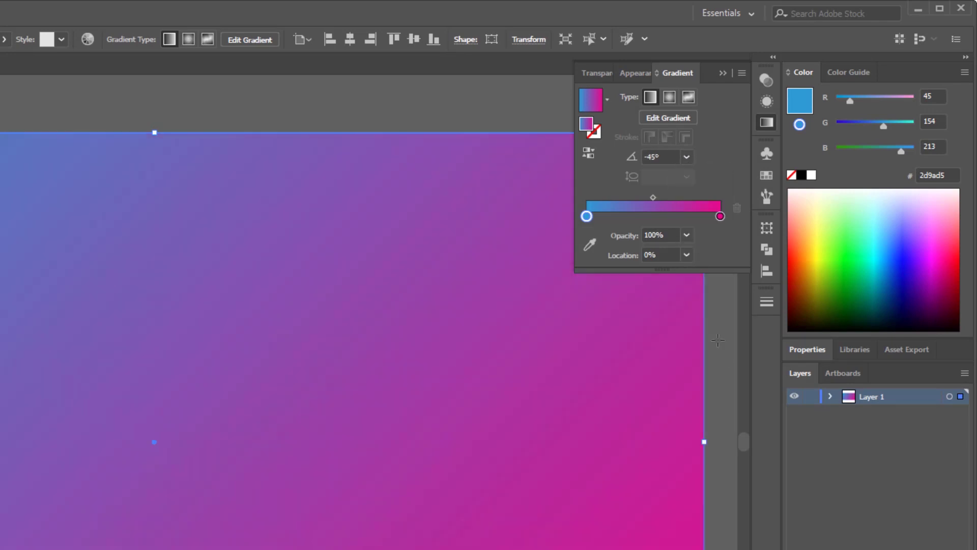
click(732, 71)
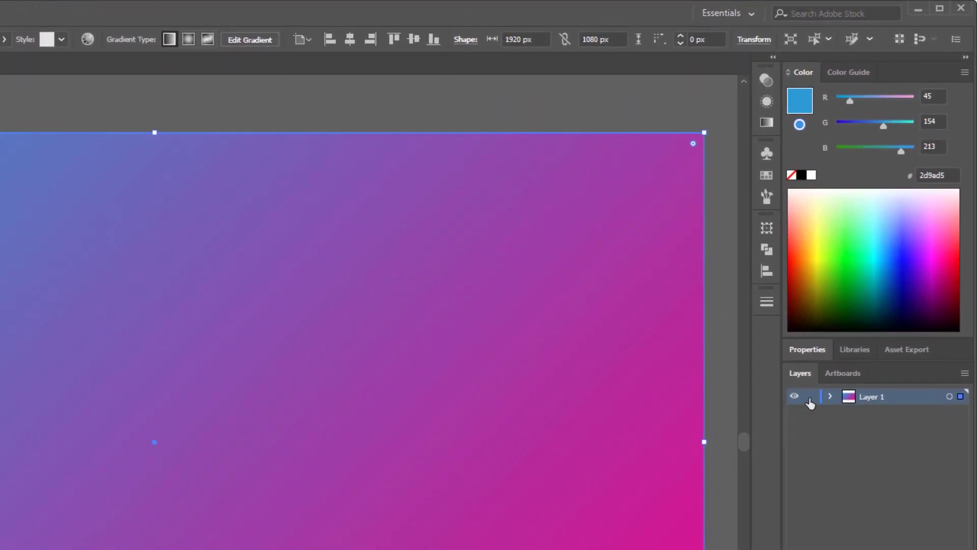
- Lock Layer 1, add a new layer, and rename them 'background' and 'blend'
click(809, 397)
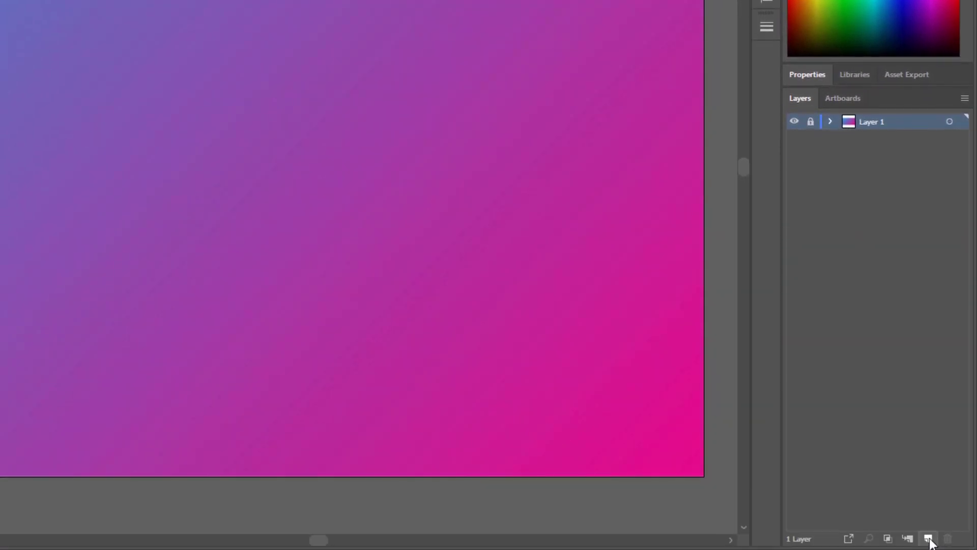
click(928, 539)
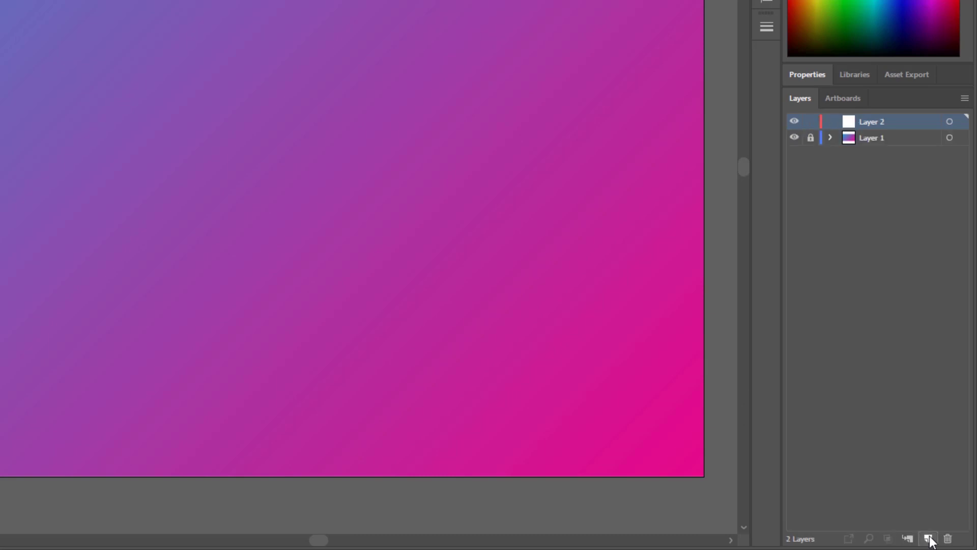
double_click(869, 138)
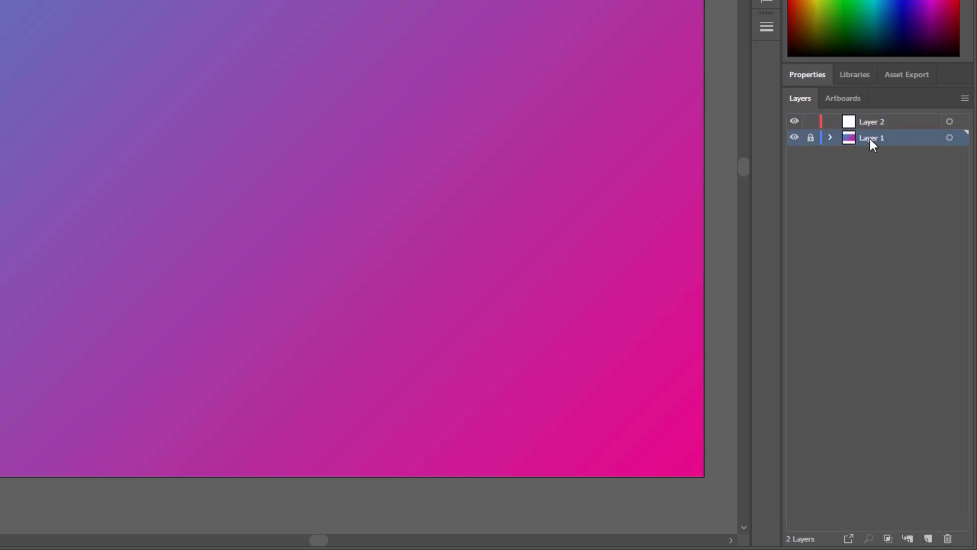
text(background)
key(Return)
double_click(870, 122)
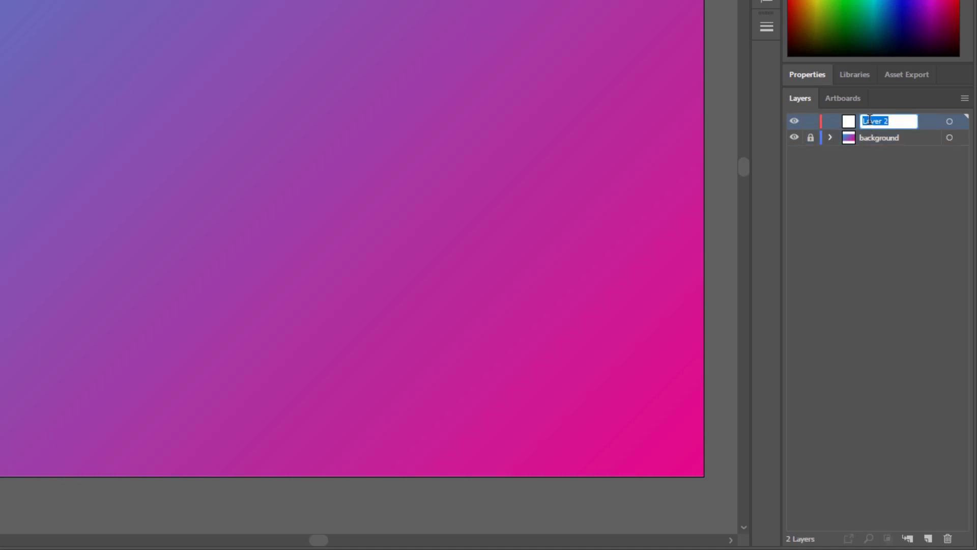
text(blend)
key(Return)
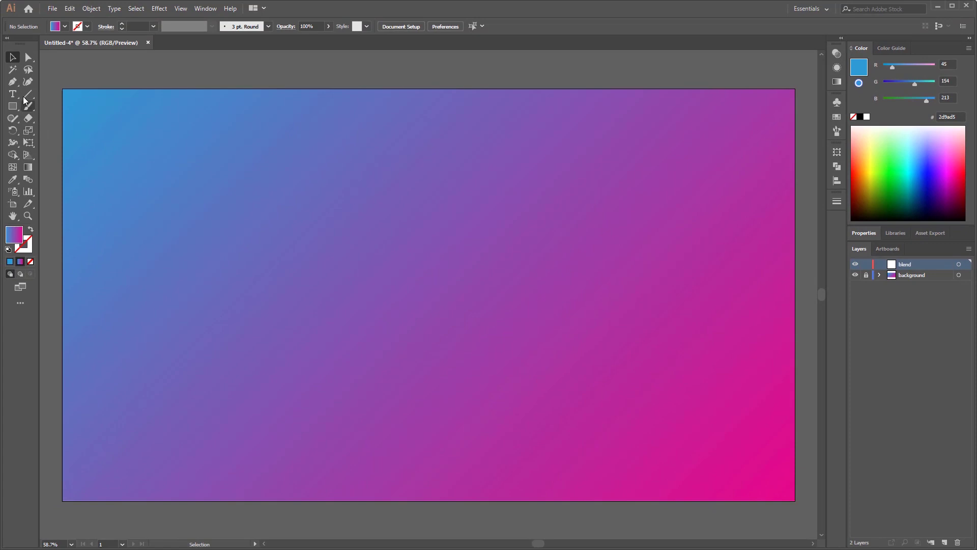
- Pick the Pen Tool with fill set to None and stroke colour ffffff
drag(16, 83, 77, 85)
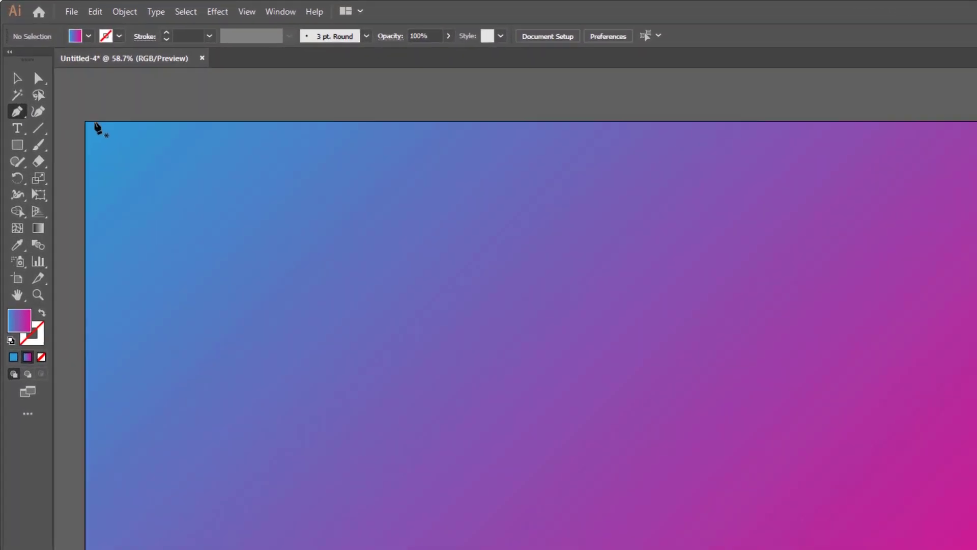
click(45, 389)
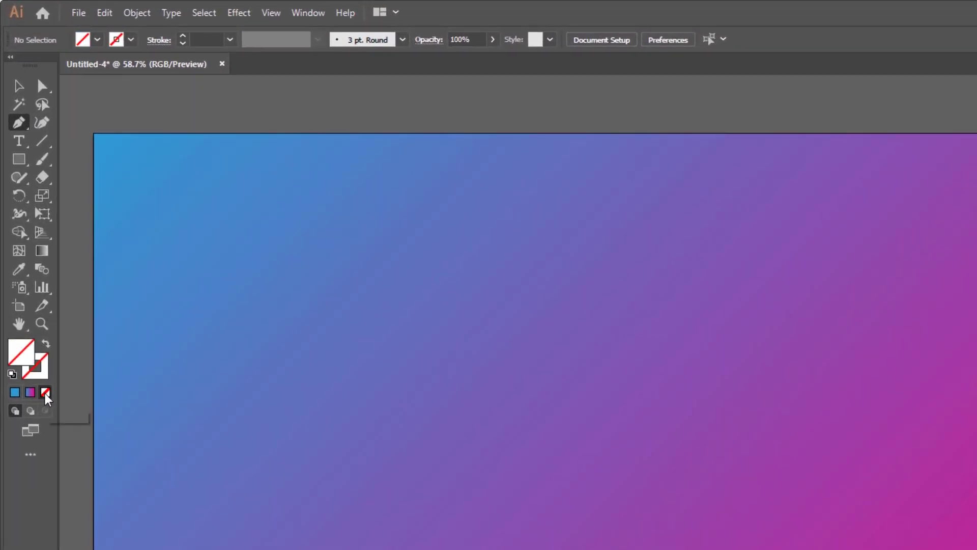
double_click(44, 380)
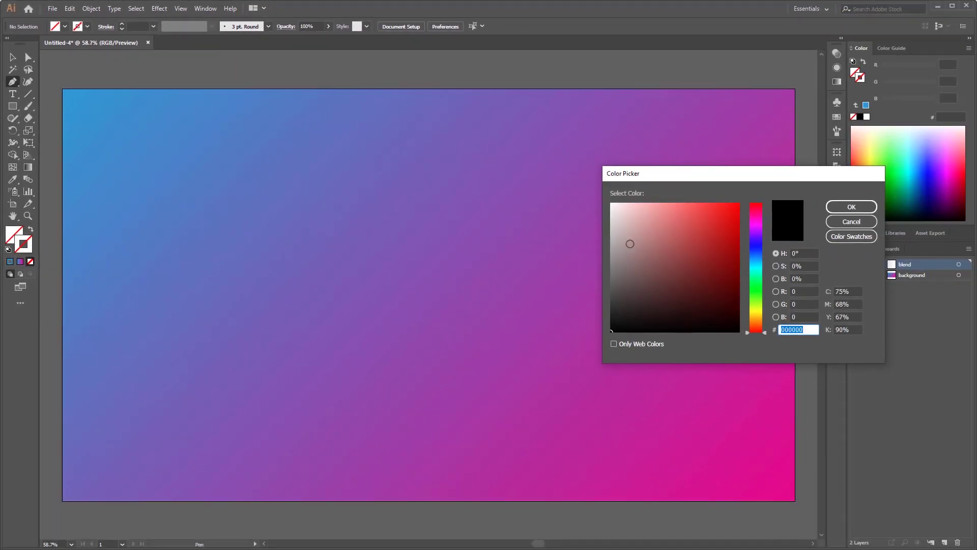
text(ffffff)
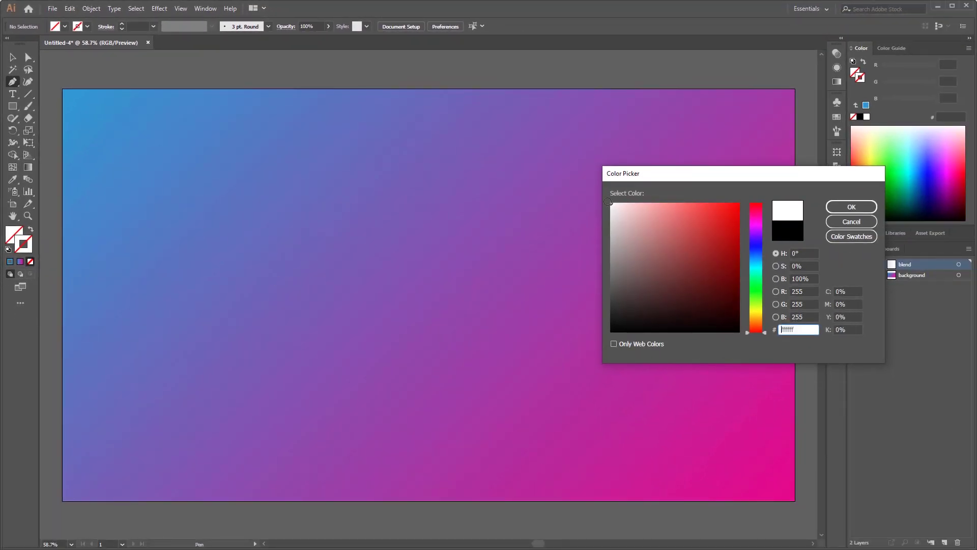
click(847, 207)
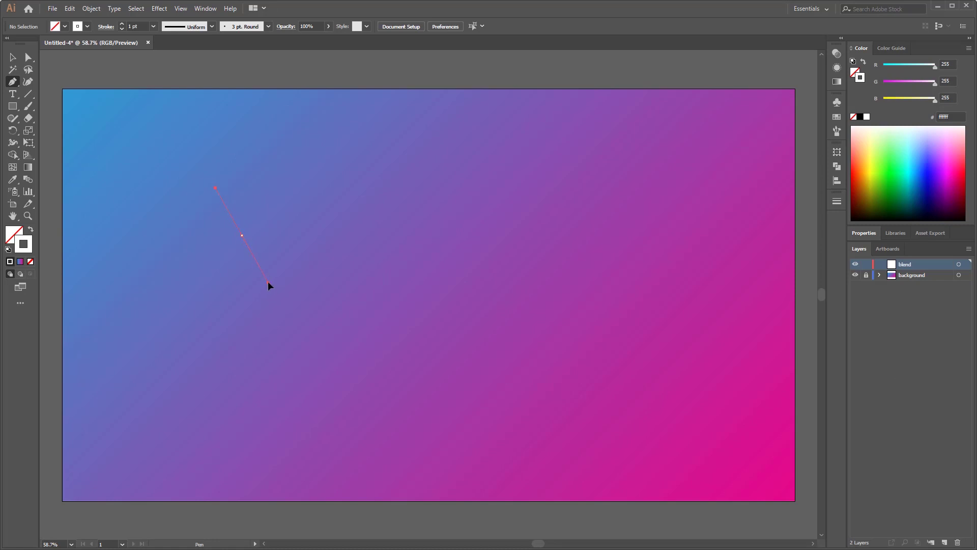
- Draw a wavy white open path with curved anchors and move it higher on the artboard
drag(269, 283, 322, 214)
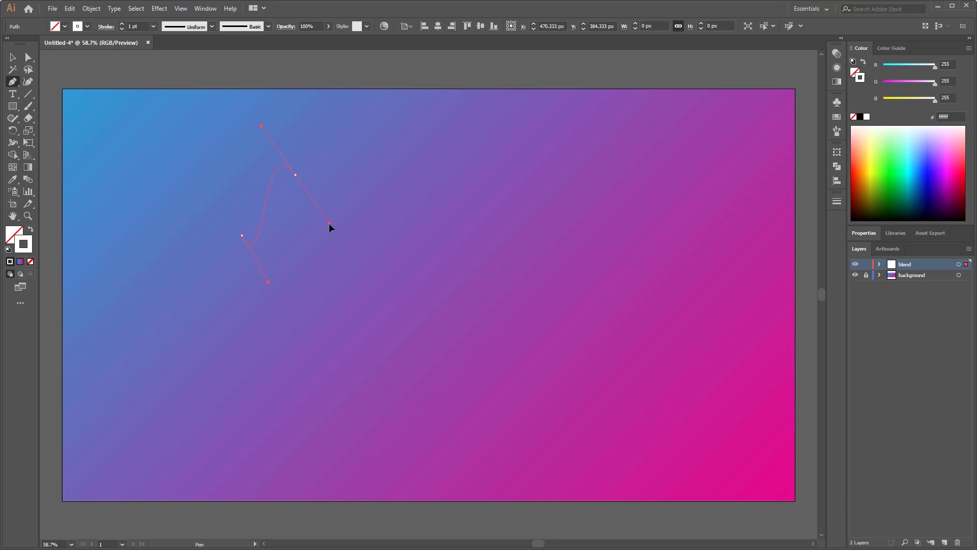
drag(329, 225, 370, 252)
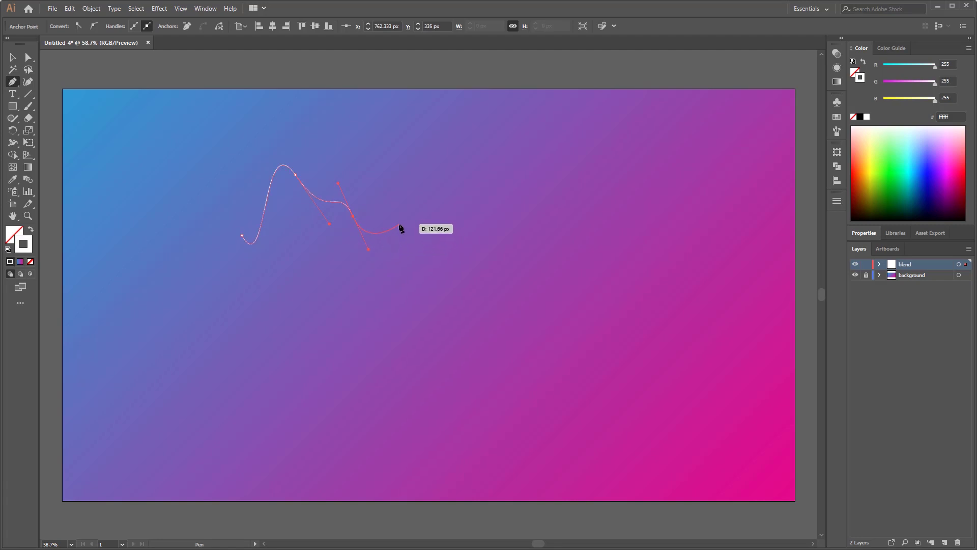
click(399, 224)
drag(421, 253, 420, 253)
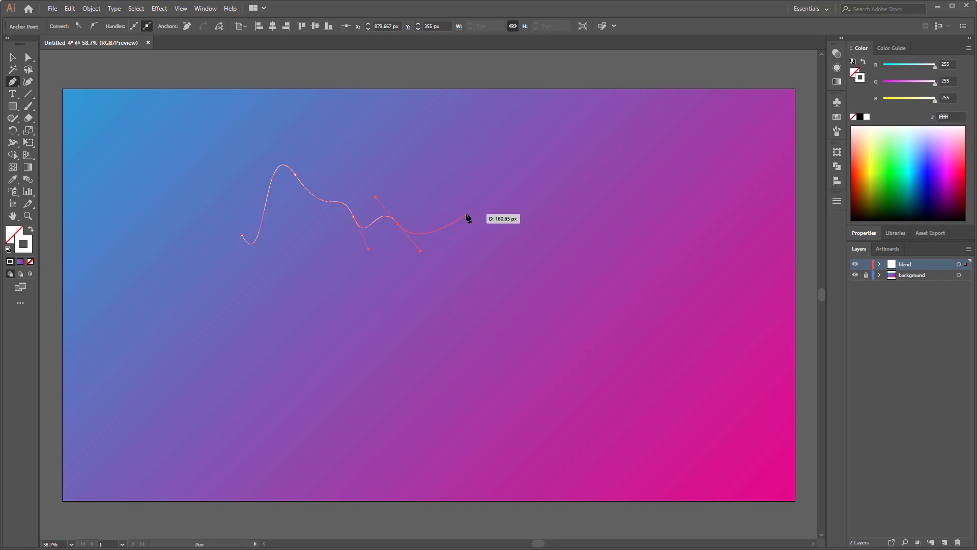
drag(469, 212, 468, 251)
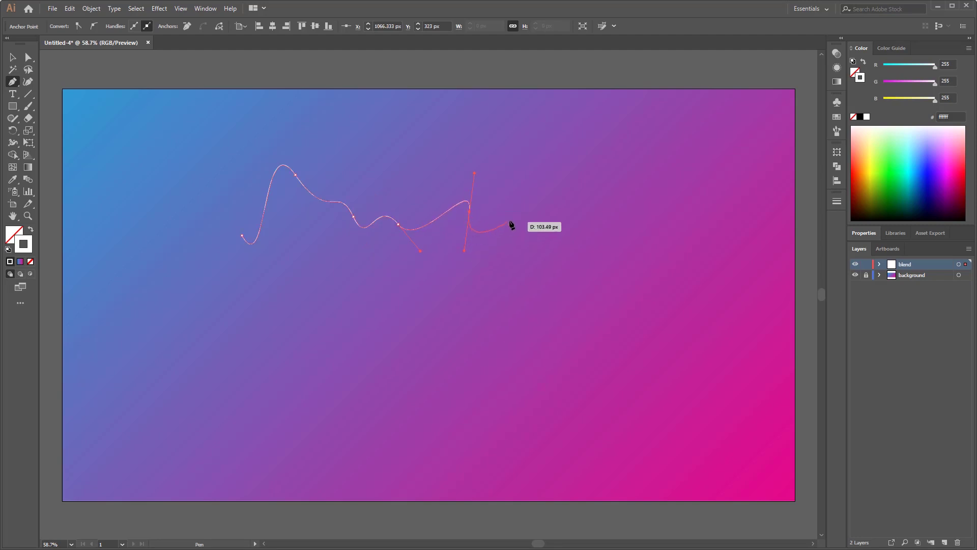
drag(511, 219, 590, 237)
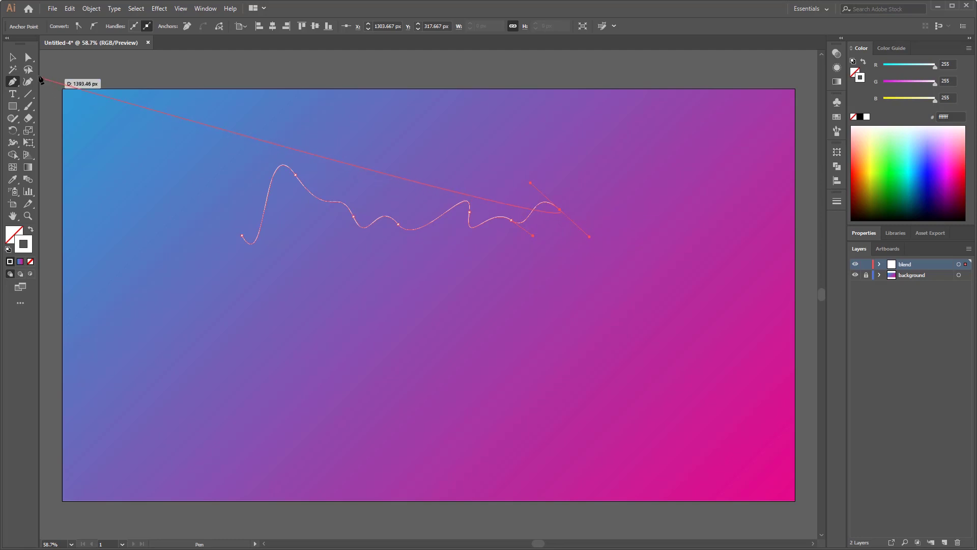
key(v)
click(381, 146)
drag(473, 200, 473, 164)
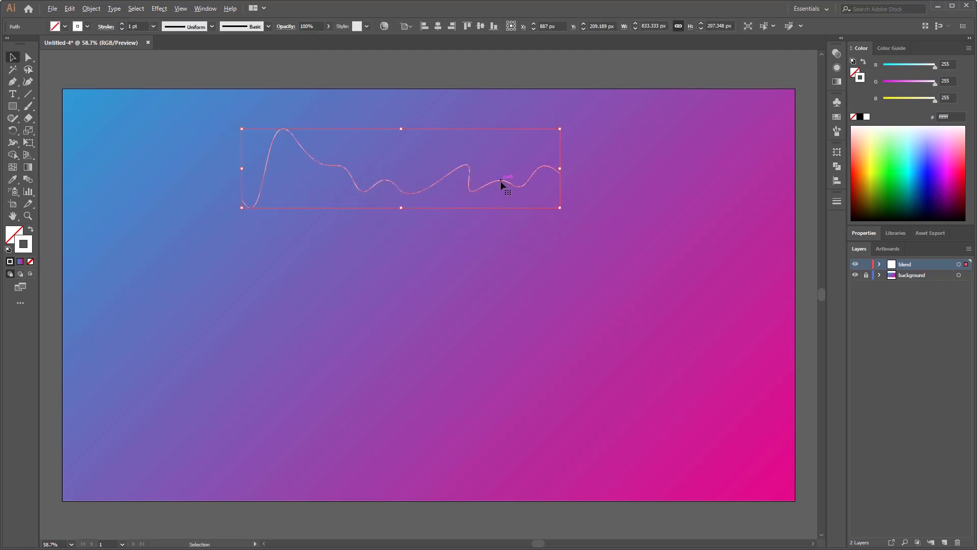
- Drag a copy of the wavy line straight down near the bottom, then select both lines
drag(502, 184, 492, 431)
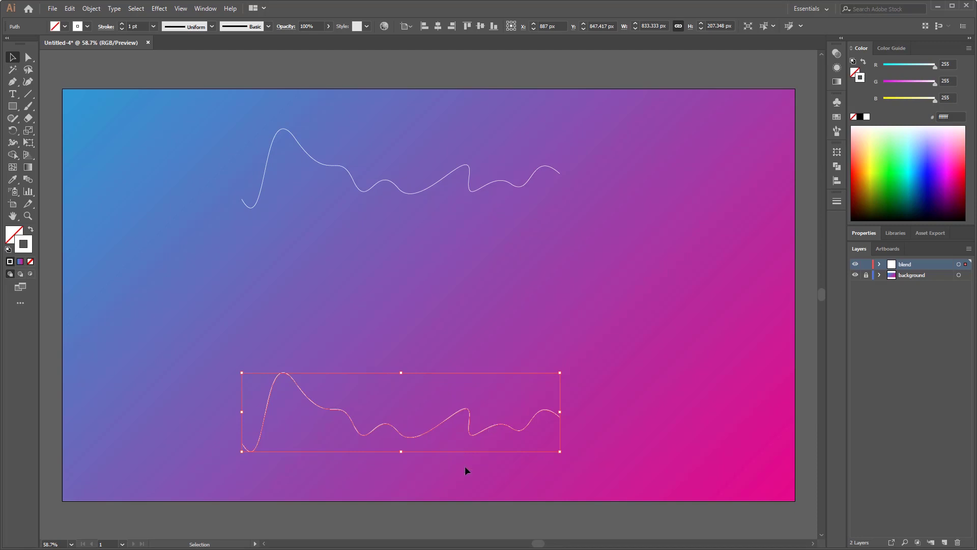
key(ctrl+a)
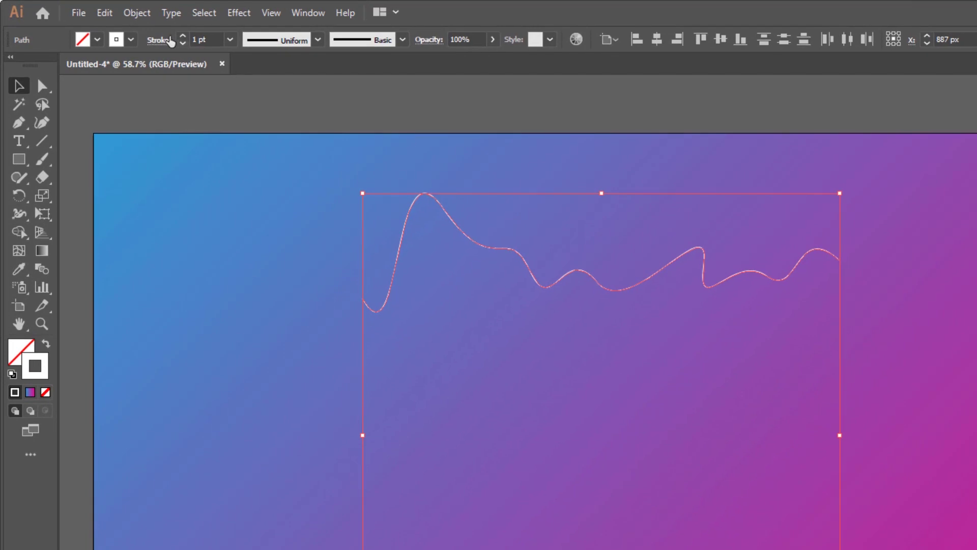
- Set both lines' stroke weight to 5 pt with Round Cap
click(153, 41)
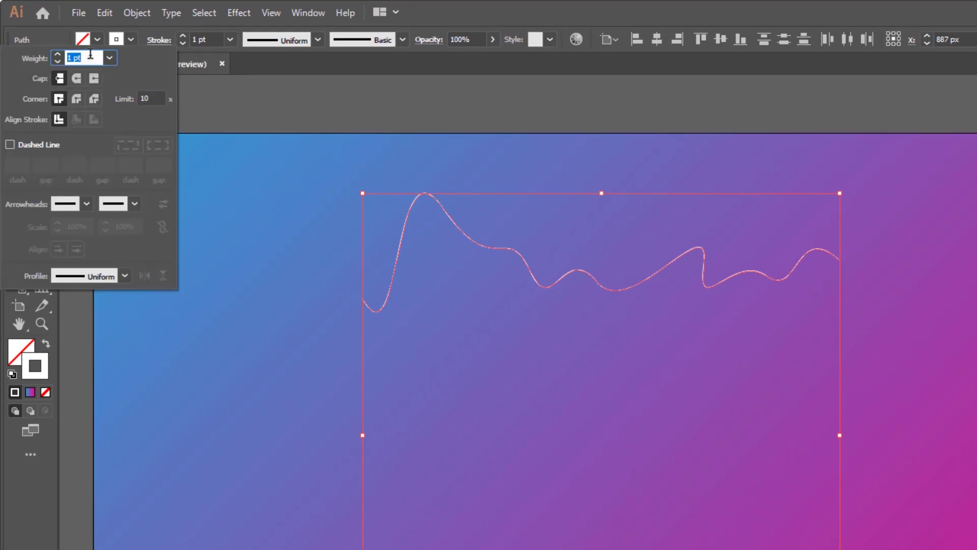
text(5)
click(81, 77)
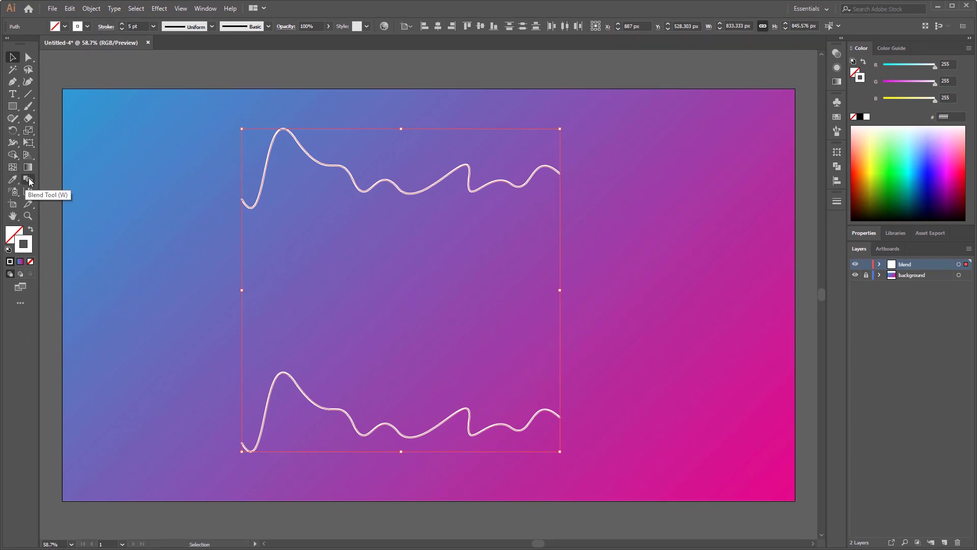
- Use Object > Blend > Make to blend the two wavy lines into a solid white band
click(96, 10)
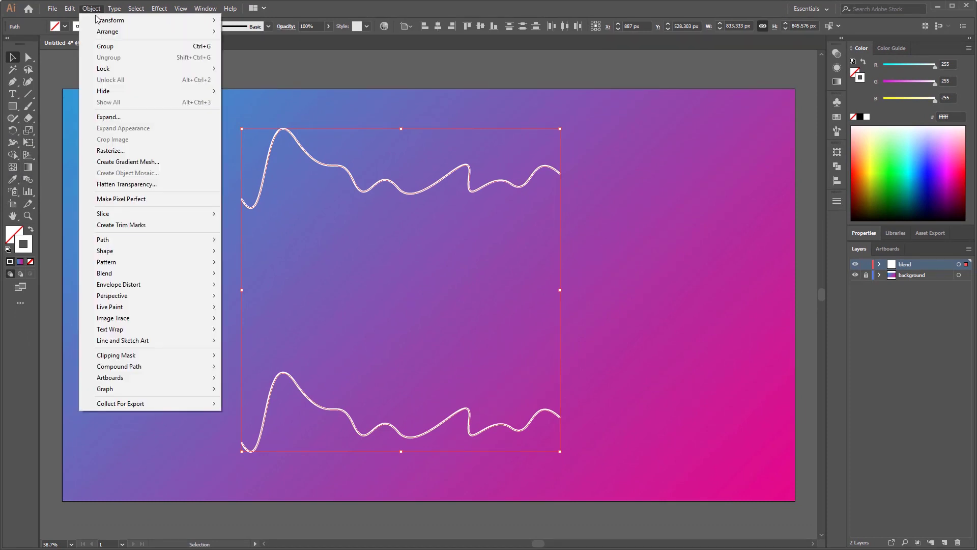
mouse_move(164, 274)
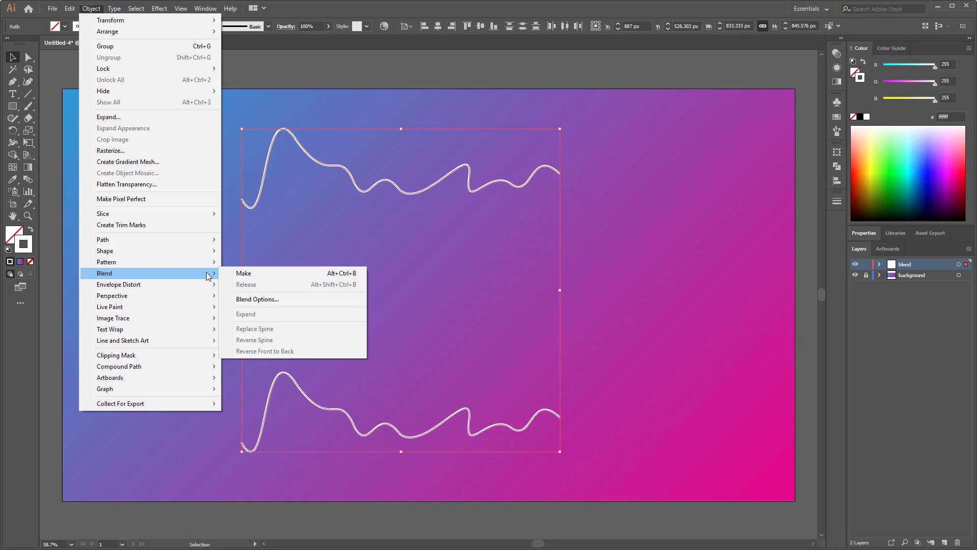
click(279, 273)
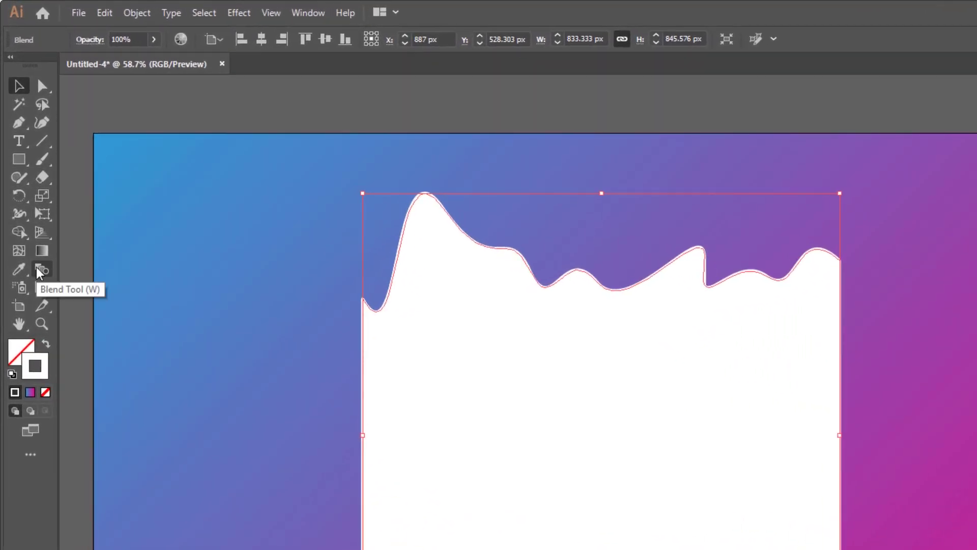
double_click(41, 270)
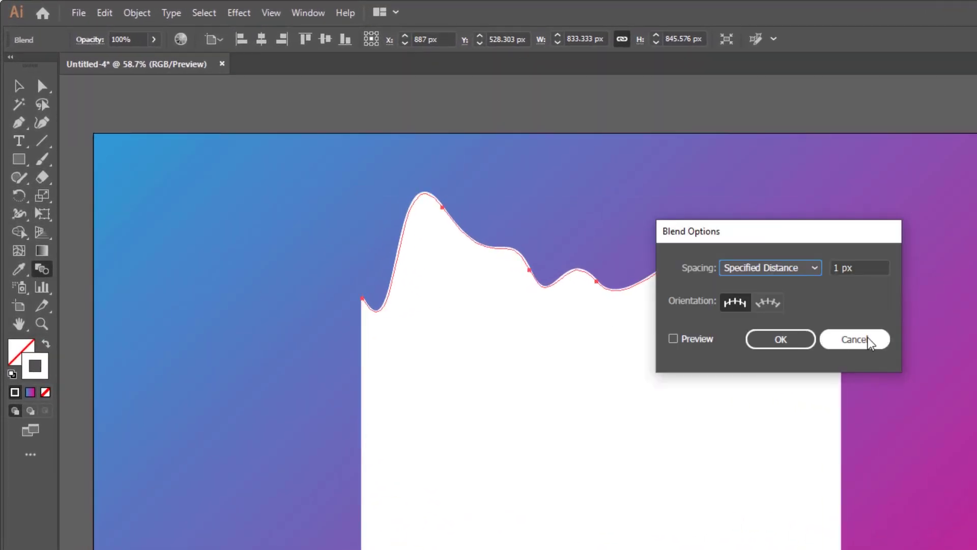
- Set Blend Options to Specified Distance 1 px with Align to Page orientation
click(855, 340)
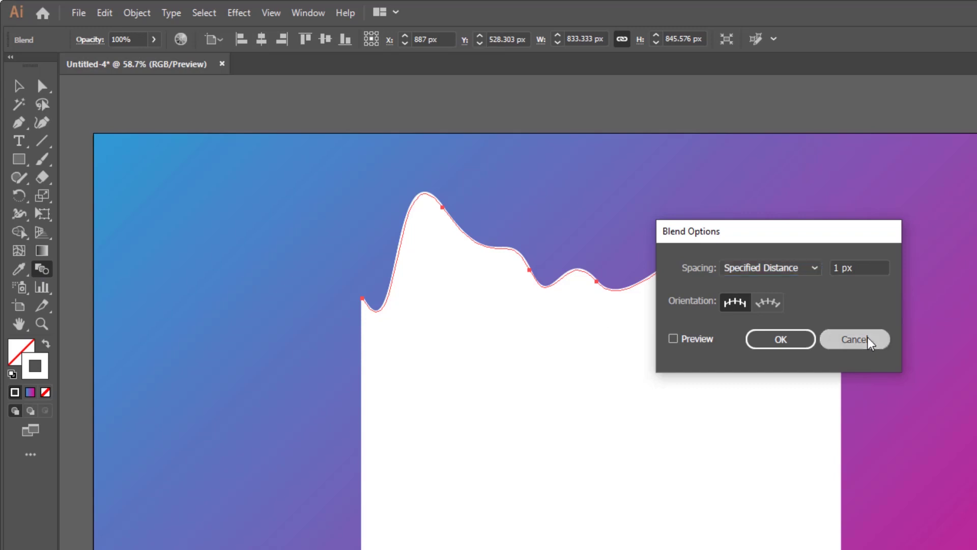
click(138, 16)
mouse_move(219, 410)
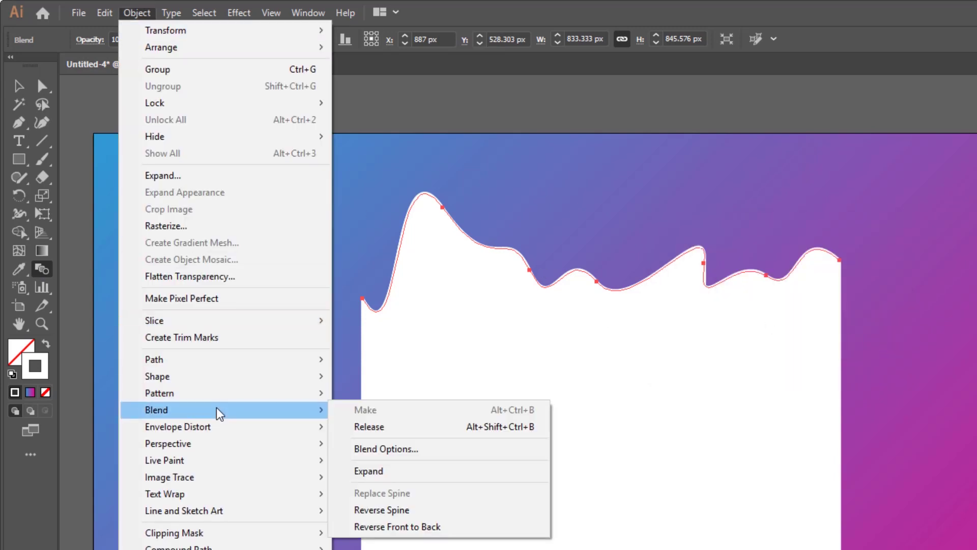
click(405, 453)
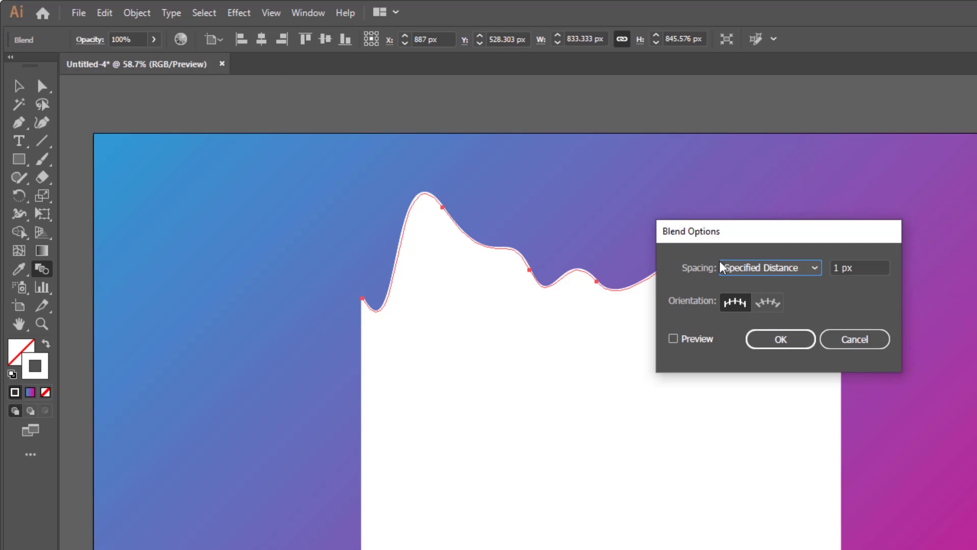
click(789, 276)
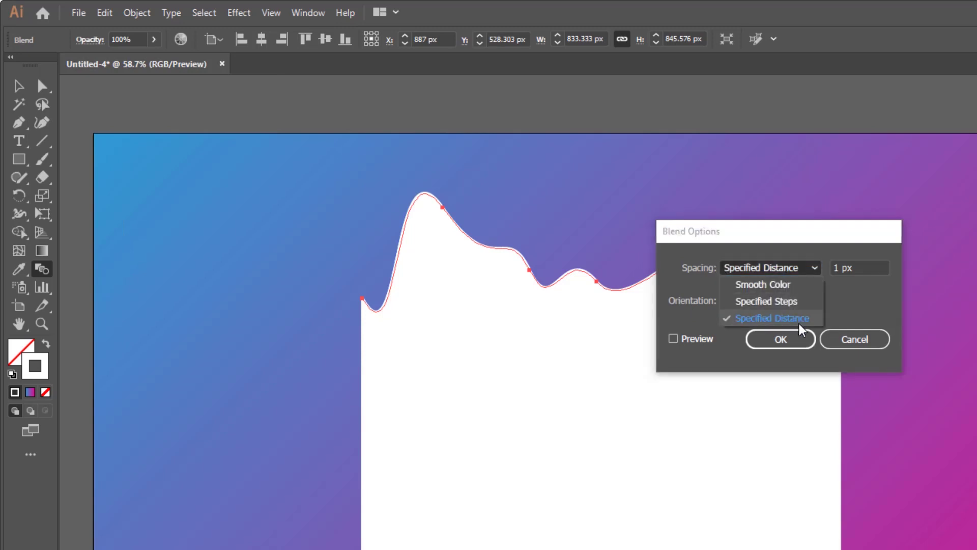
click(801, 318)
click(863, 266)
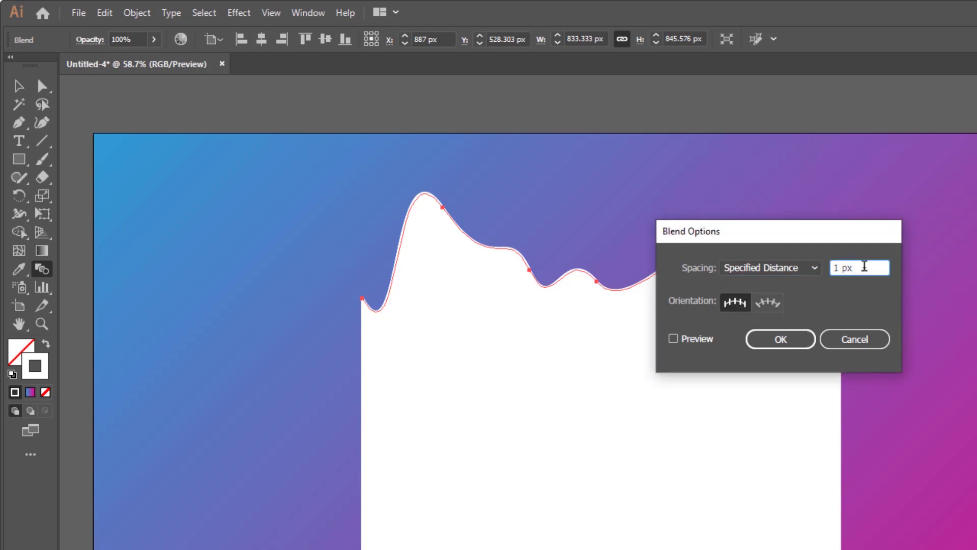
click(739, 310)
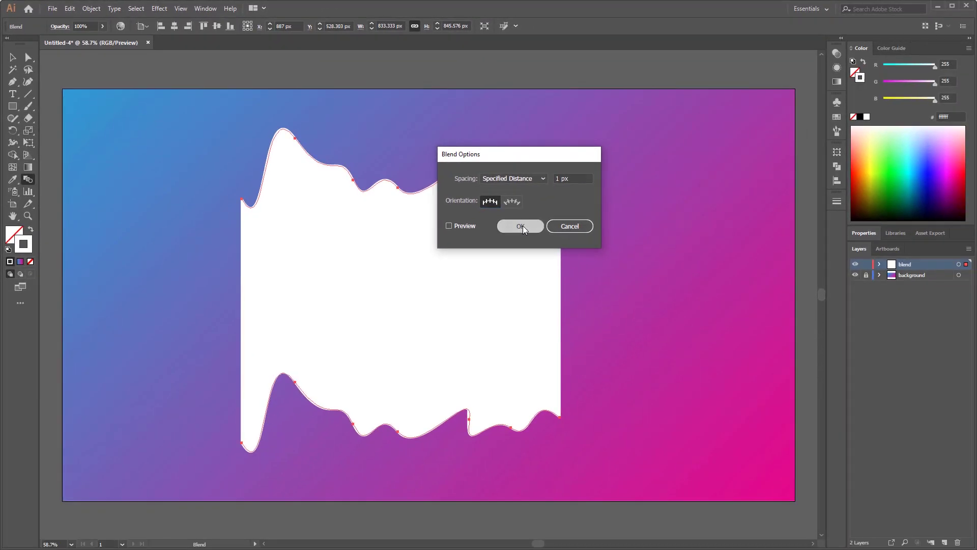
click(783, 338)
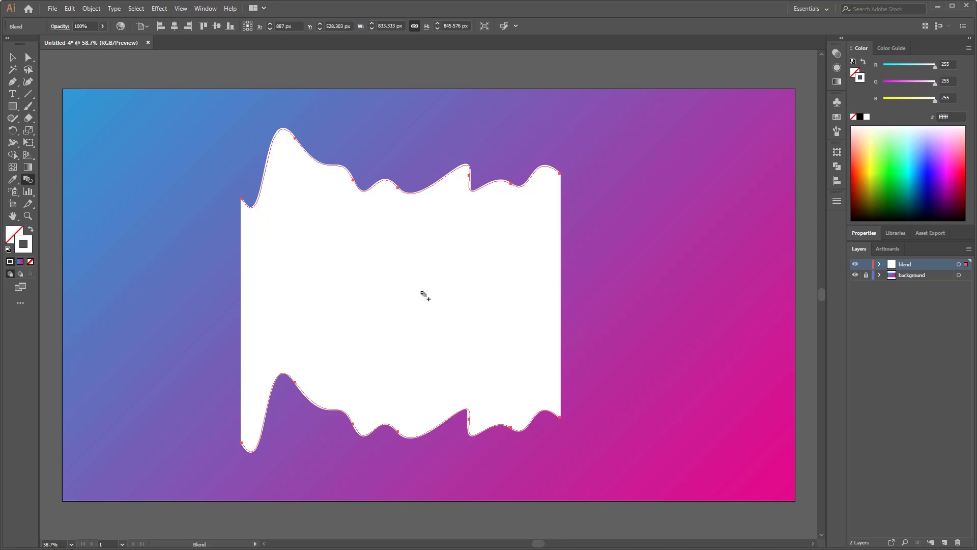
- Deselect the blend and draw a two-point S-curve with the Pen tool on the artboard's right side
click(13, 57)
click(45, 71)
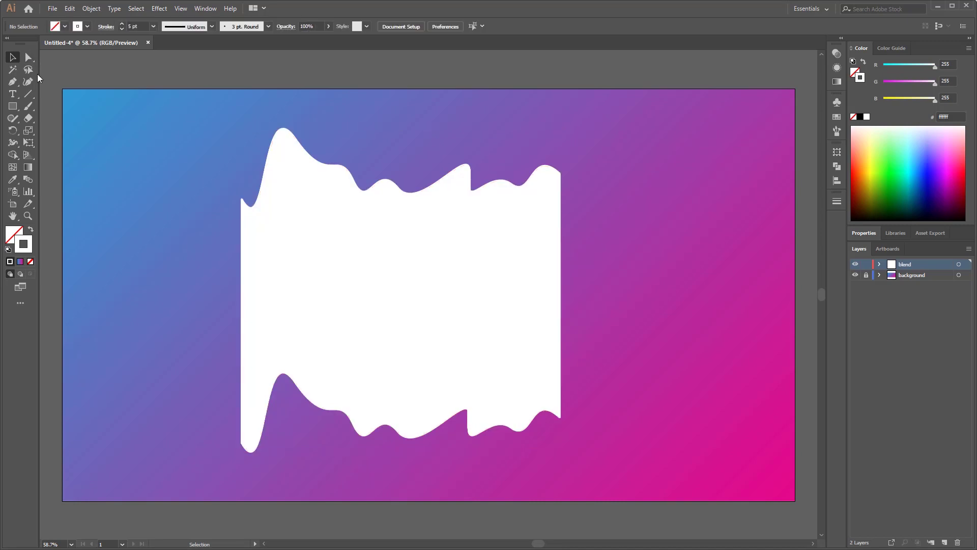
click(14, 82)
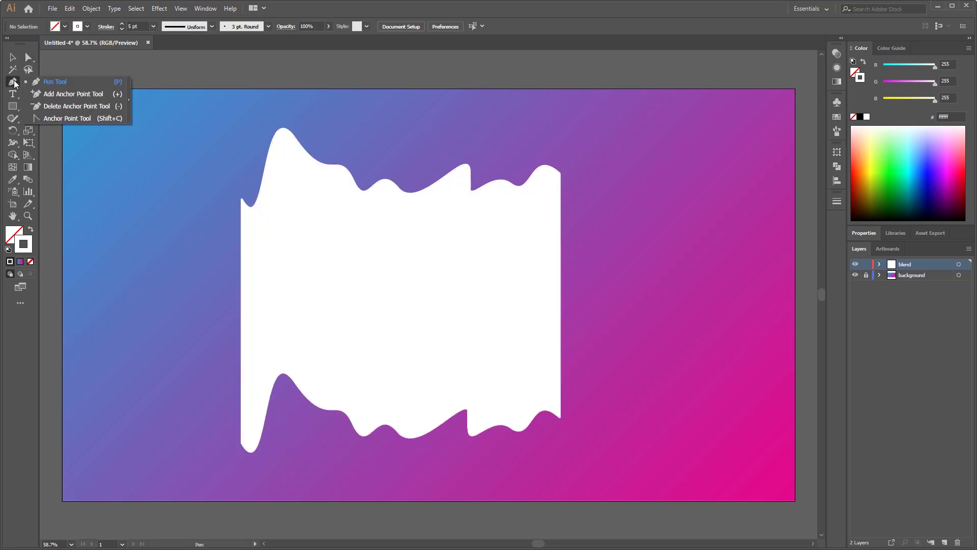
click(80, 82)
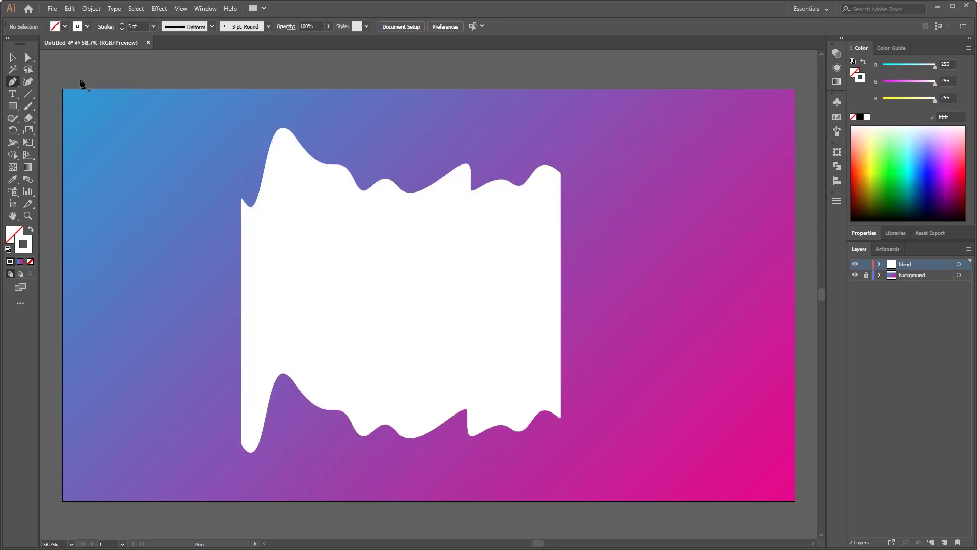
drag(673, 129, 701, 94)
drag(589, 209, 576, 233)
drag(570, 256, 571, 246)
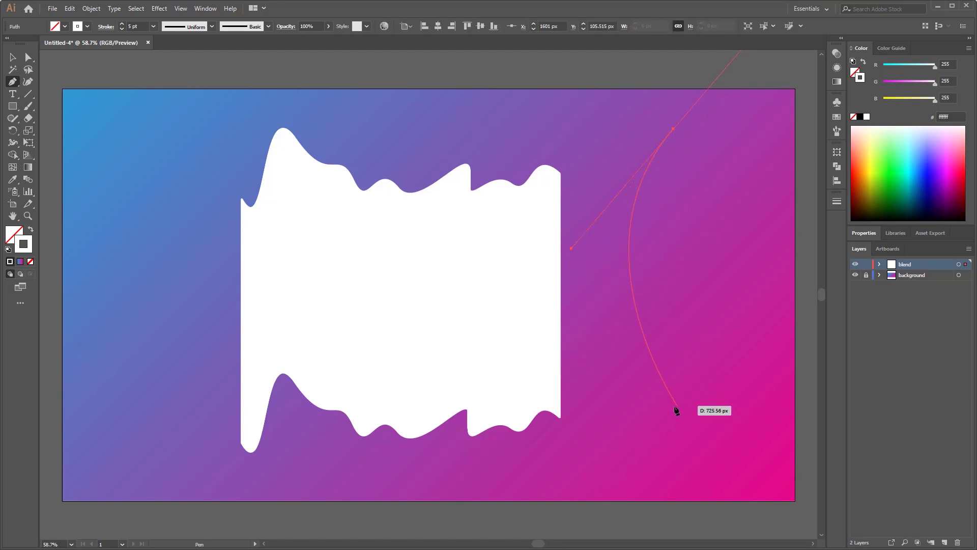
mouse_move(673, 408)
mouse_down()
mouse_move(585, 534)
mouse_move(560, 502)
mouse_move(555, 517)
mouse_up()
- Finish the S-curve path and select the white blend with the Selection tool
scroll(666, 229, up, 3)
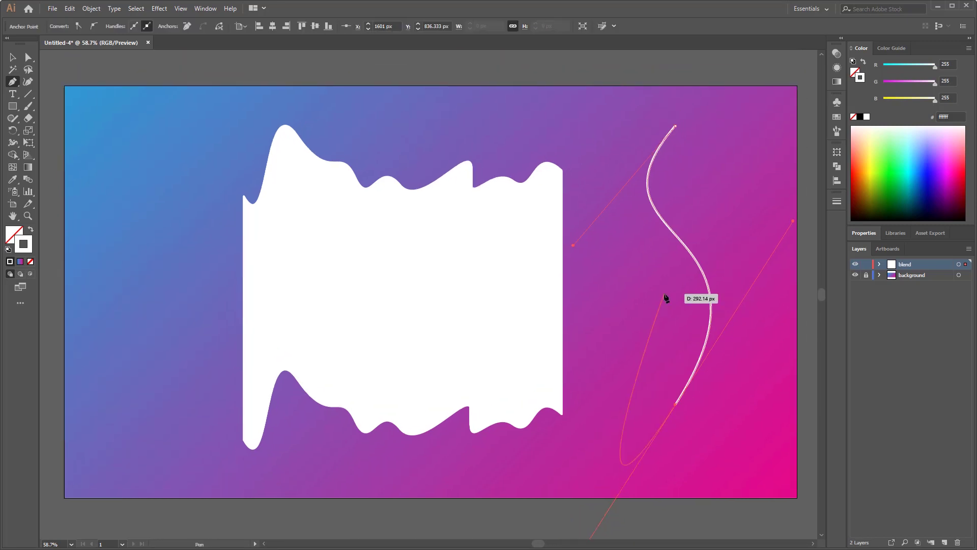
key(Escape)
key(v)
click(496, 227)
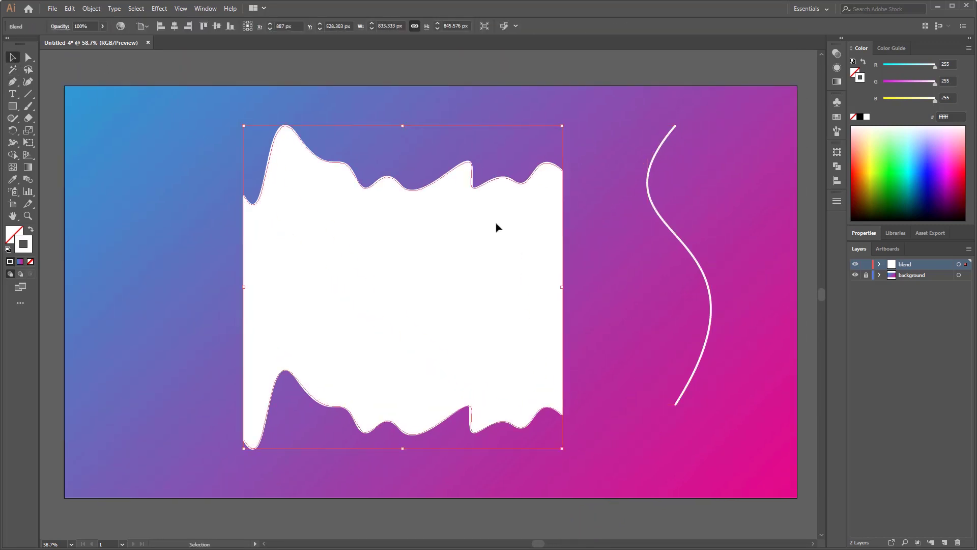
- Replace the blend's spine with the S-curve via Object > Blend > Replace Spine, then isolate the blend
shift+click(668, 227)
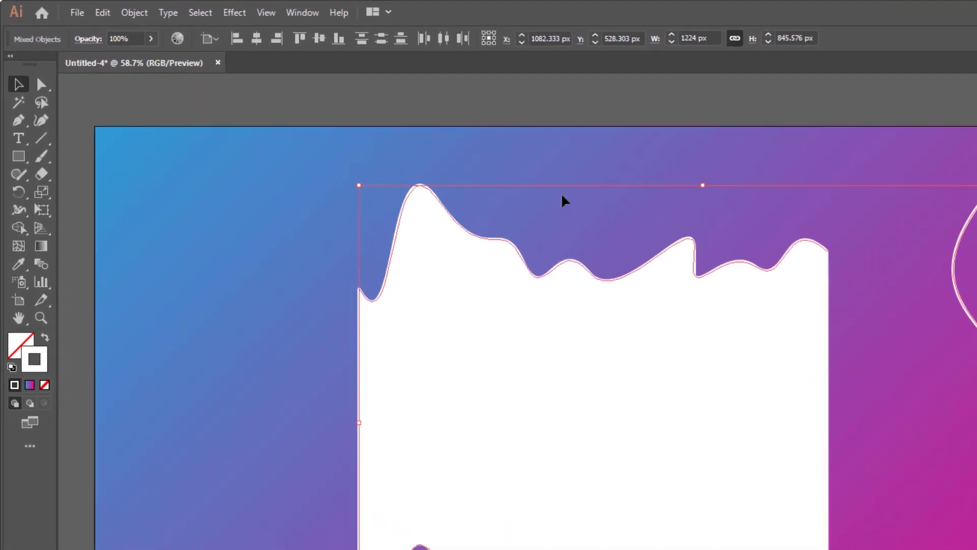
click(134, 12)
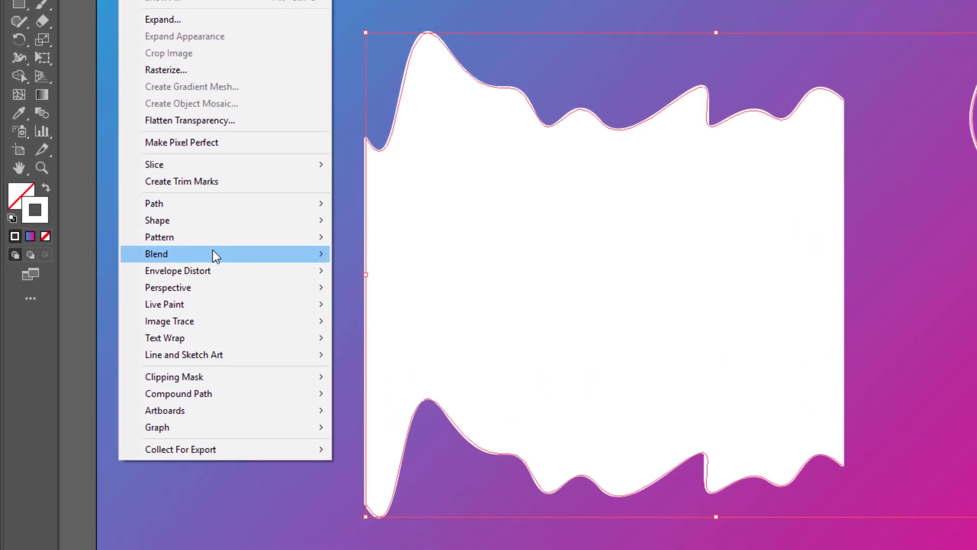
mouse_move(215, 253)
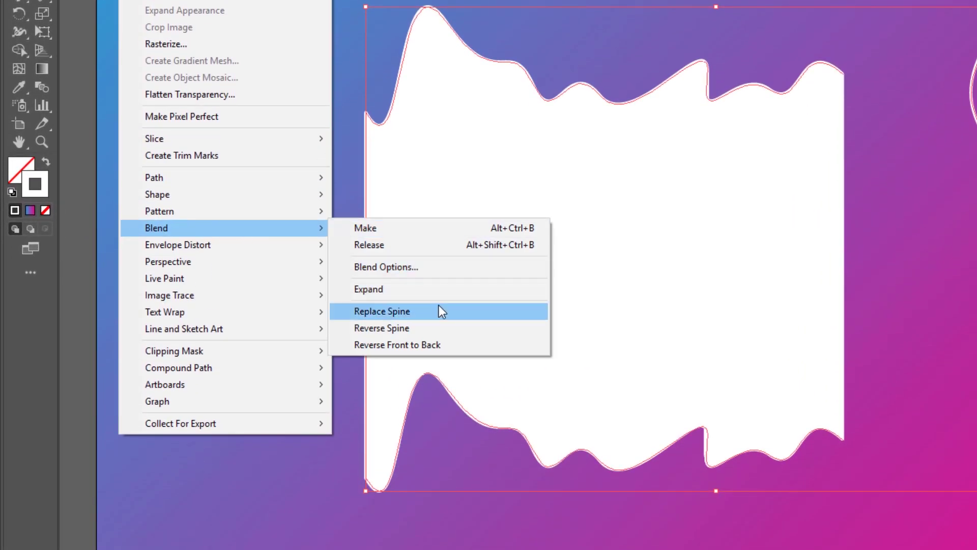
click(438, 308)
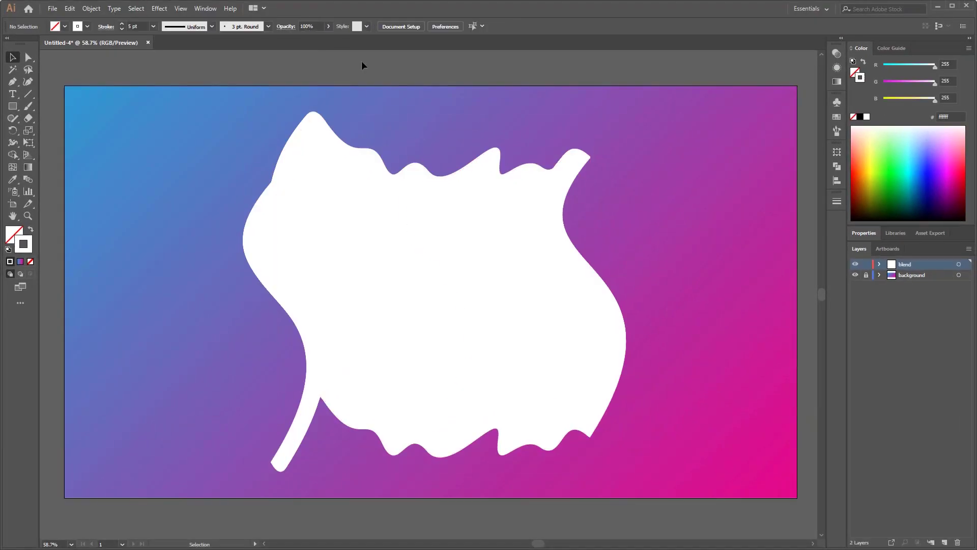
click(451, 322)
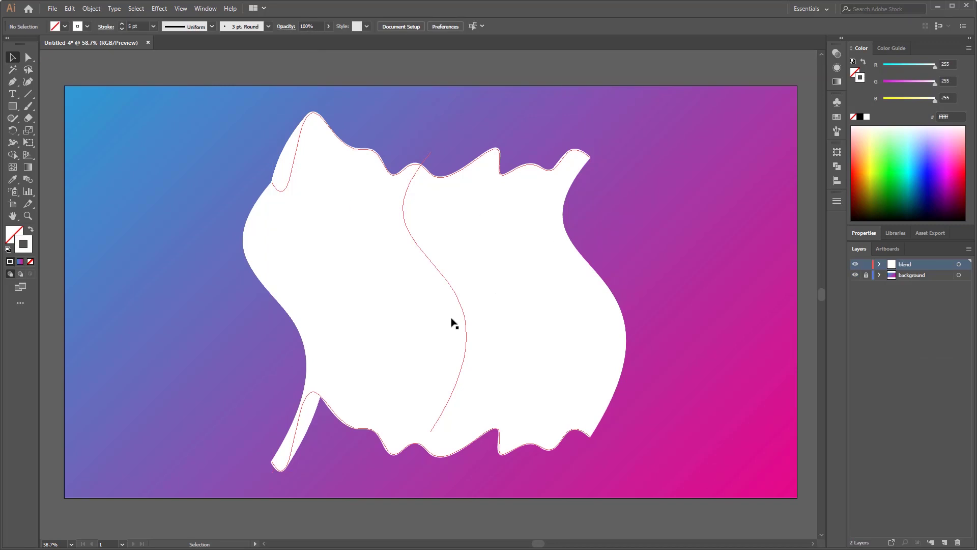
double_click(452, 321)
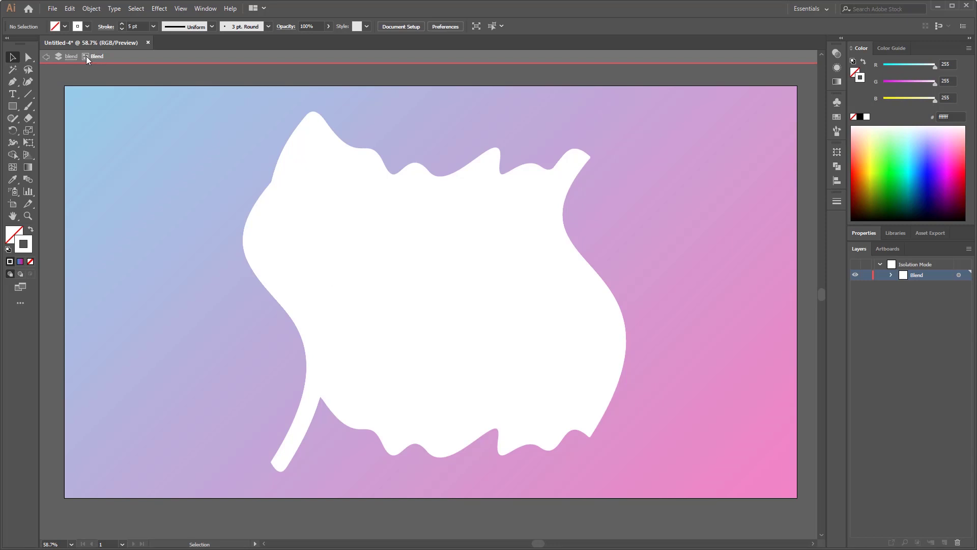
- Select the top wavy path, the bottom wavy path and the S-shaped spine one at a time
click(442, 177)
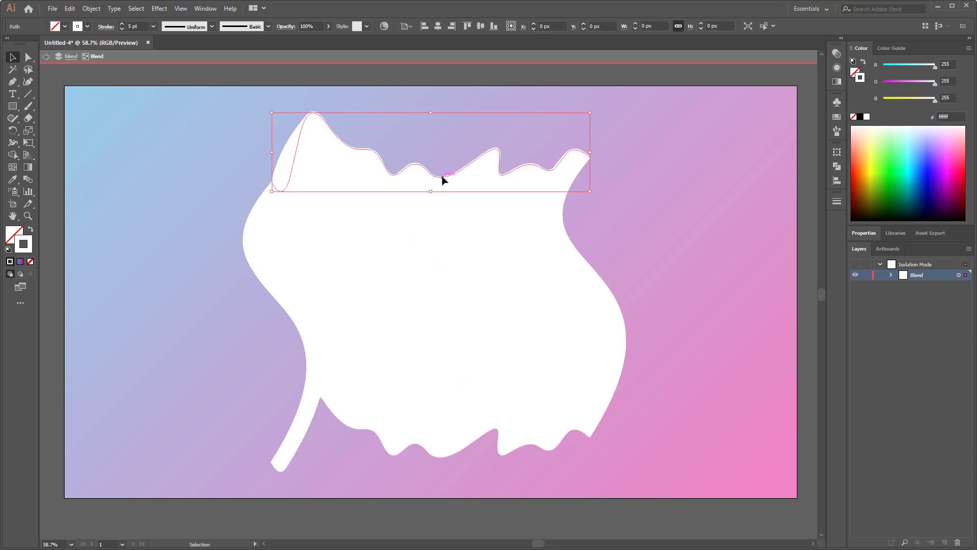
click(523, 445)
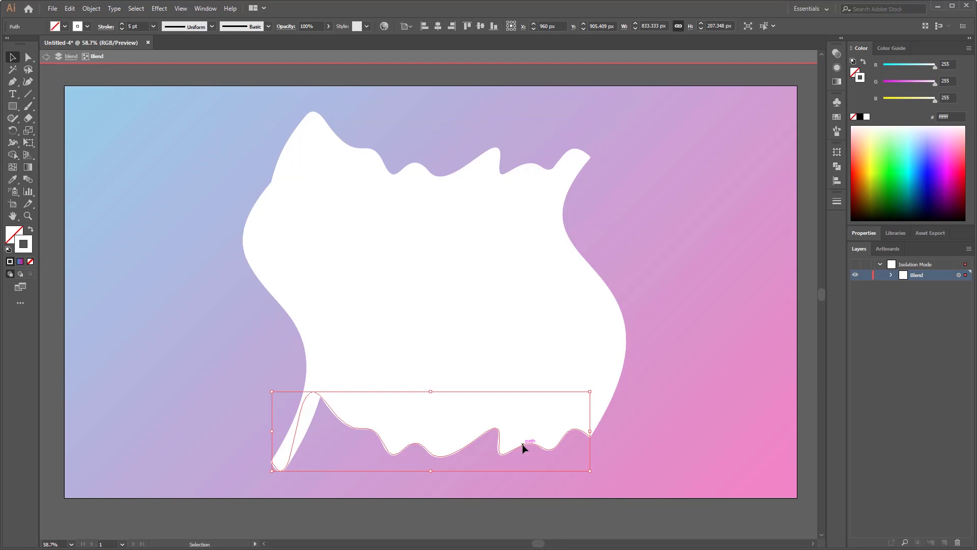
click(519, 167)
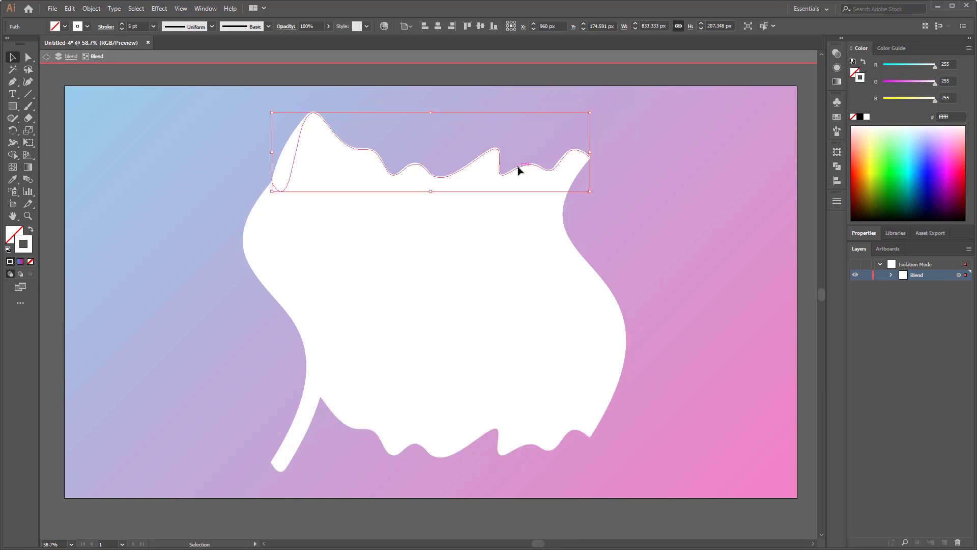
click(550, 452)
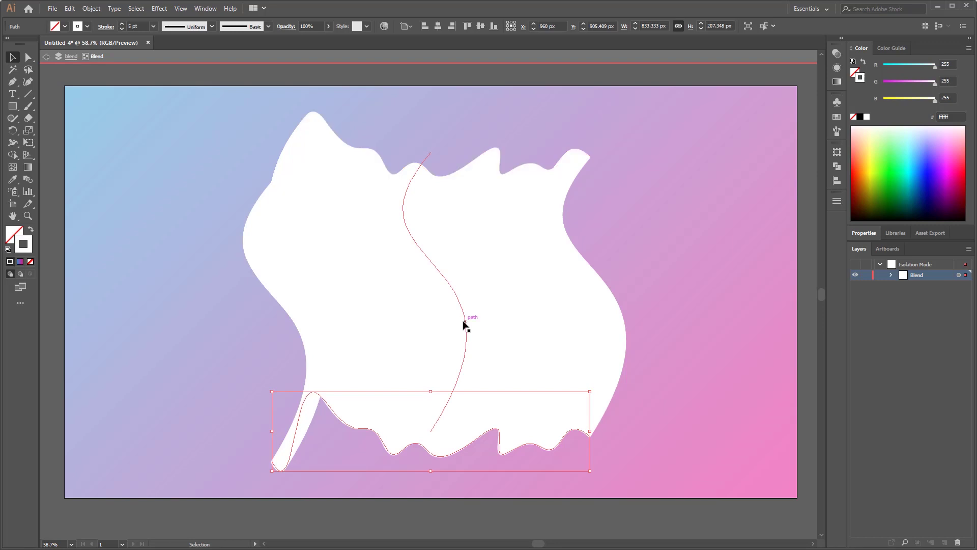
click(465, 322)
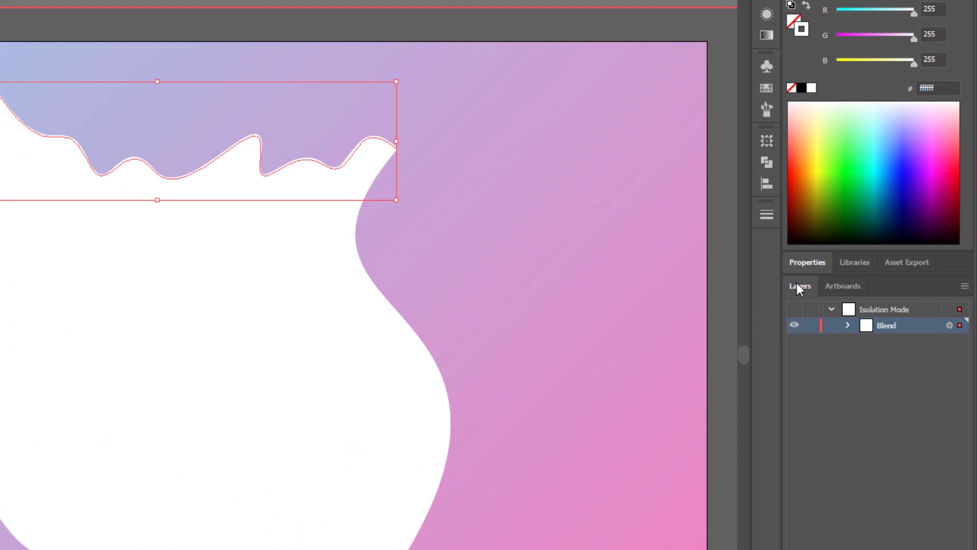
- Clear the selection and expand the Blend layer to reveal its three path sublayers
click(530, 377)
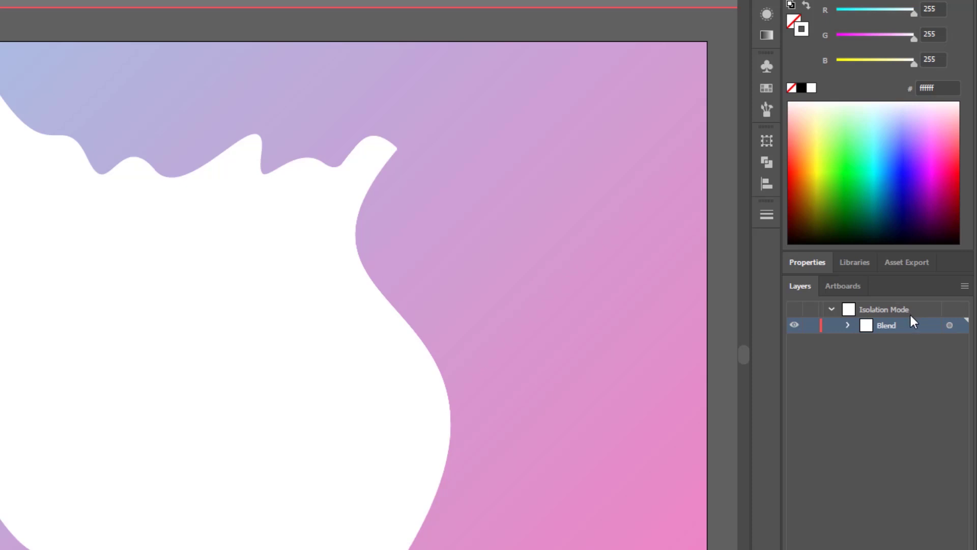
click(848, 325)
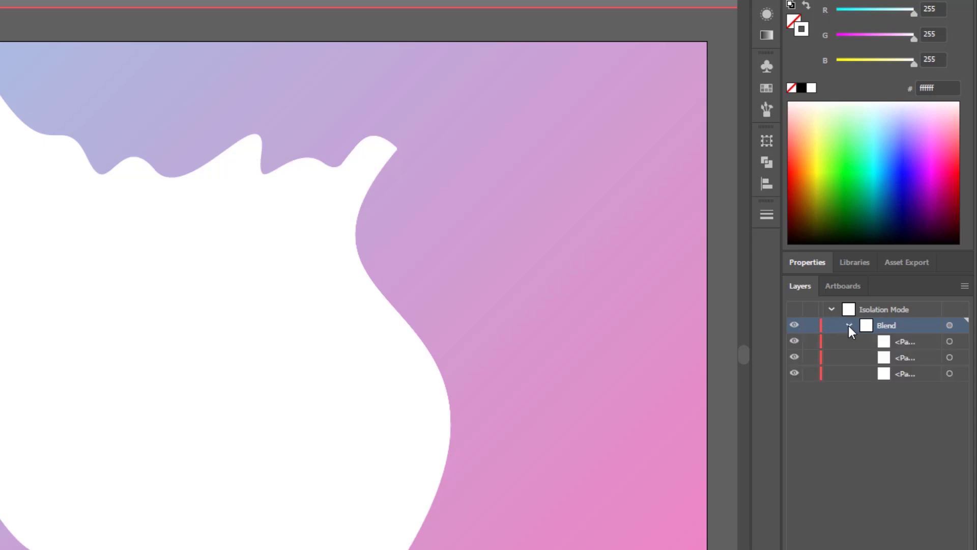
click(911, 374)
click(915, 358)
click(917, 342)
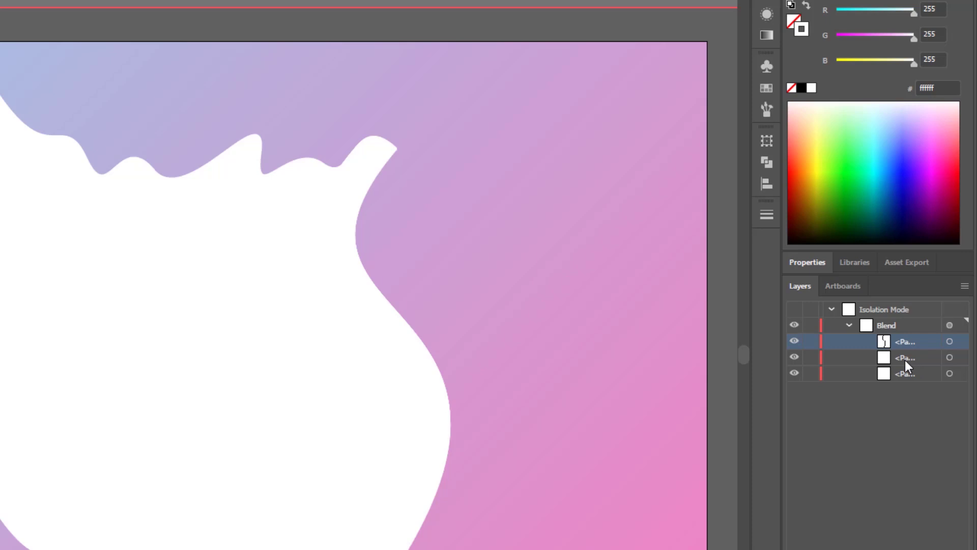
- Rename the top path sublayer 'spine' and both wavy path sublayers '1'
double_click(905, 358)
click(915, 341)
double_click(914, 341)
text(spine)
click(909, 359)
double_click(905, 358)
text(1)
double_click(905, 374)
text(1)
key(Return)
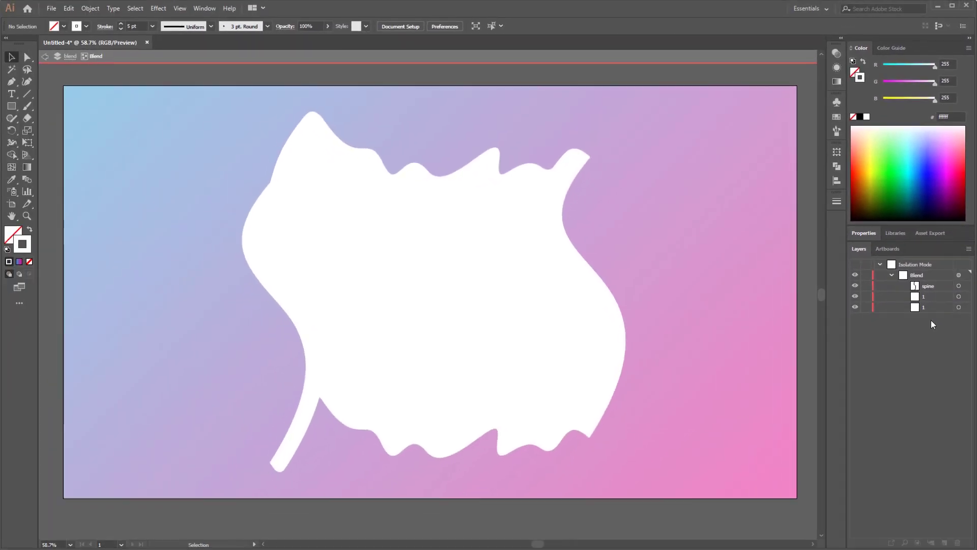
- Select the top wavy path, bottom wavy path and spine in turn, on canvas and in Layers
click(517, 170)
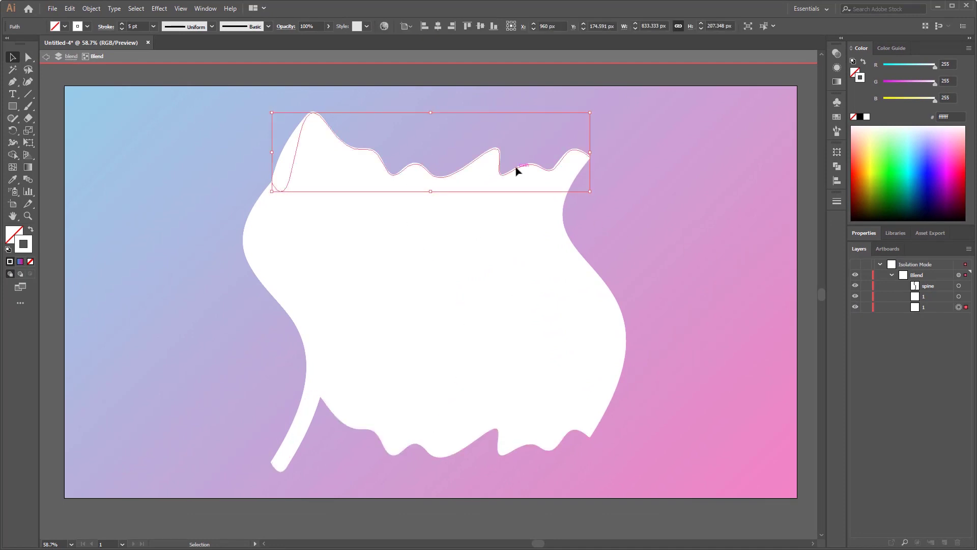
click(549, 447)
click(550, 450)
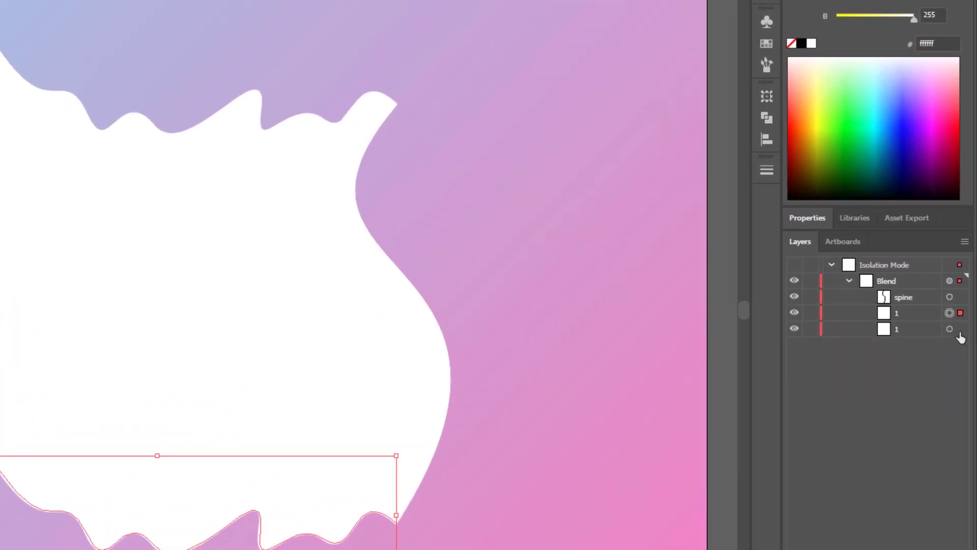
click(960, 334)
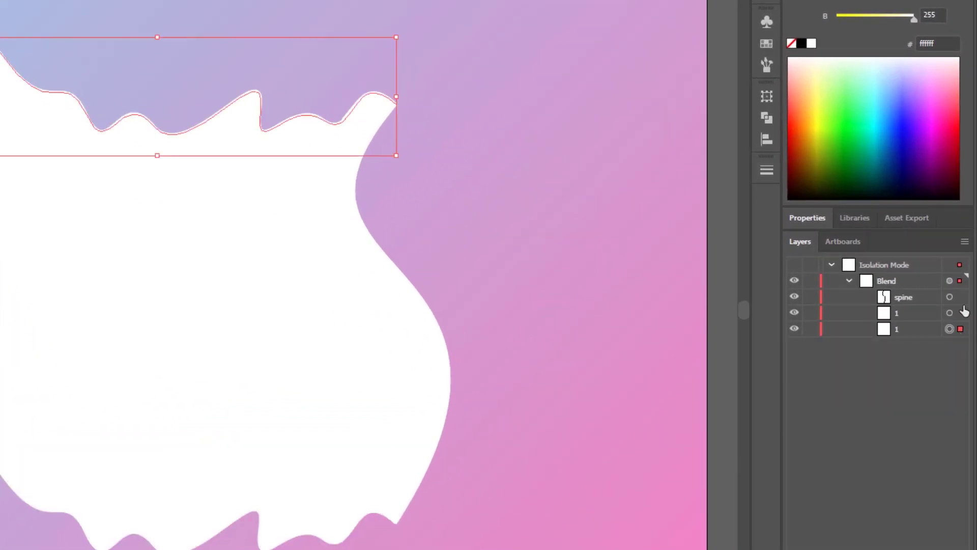
click(963, 297)
click(963, 313)
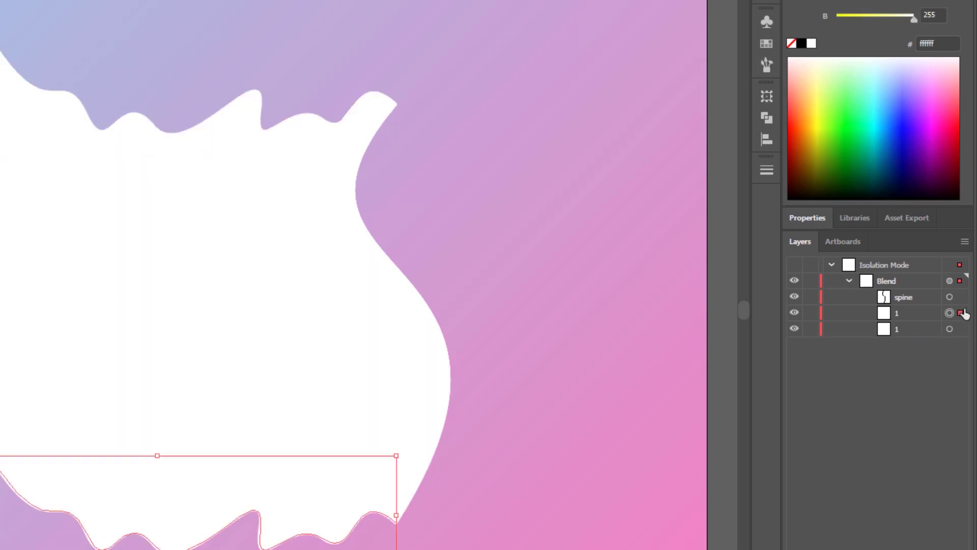
click(961, 329)
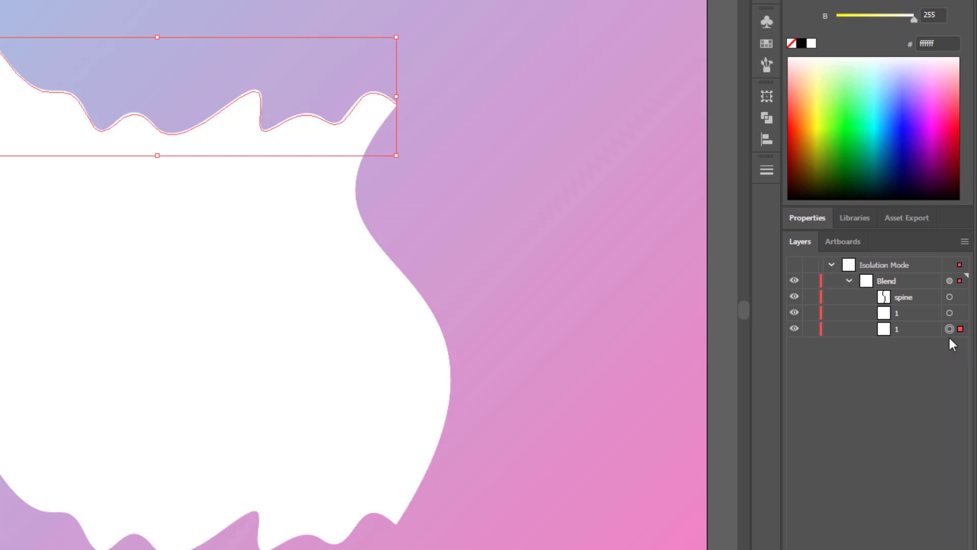
- Leave only the bottom wavy path selected via its Layers target circle and show the Gradient panel
click(961, 313)
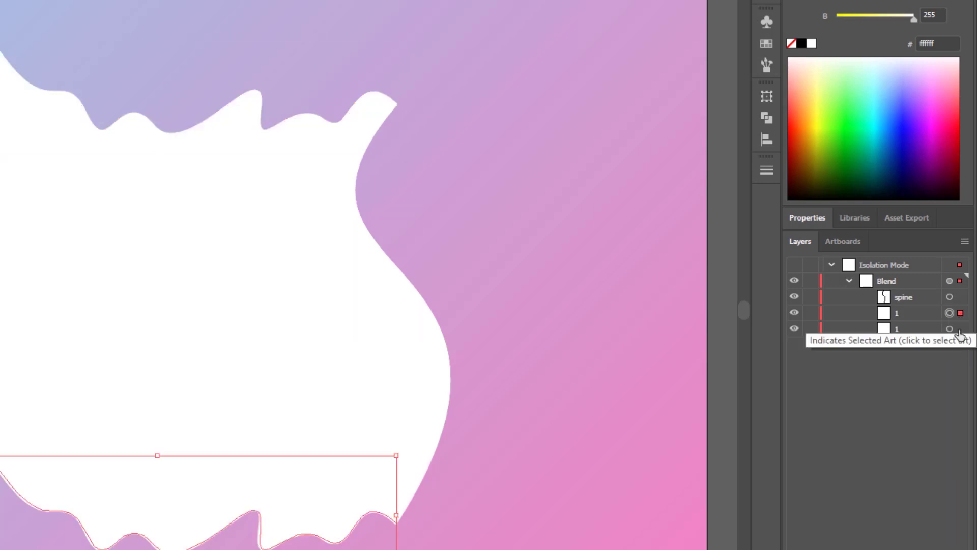
click(961, 297)
shift+click(961, 329)
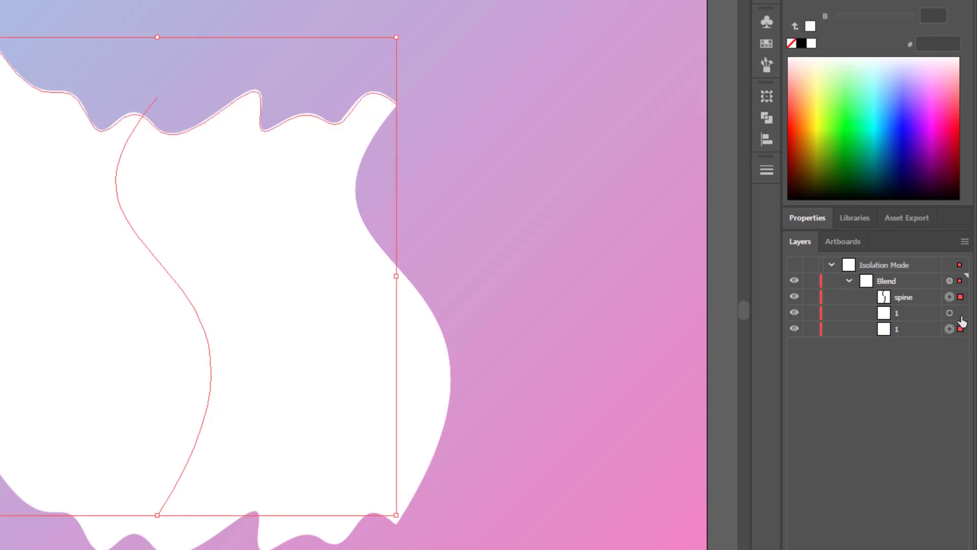
click(961, 328)
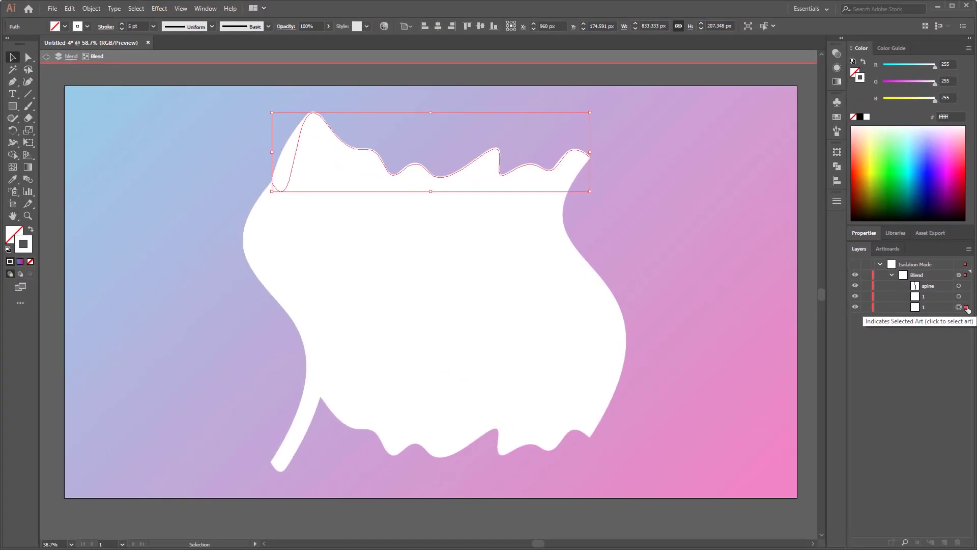
click(961, 313)
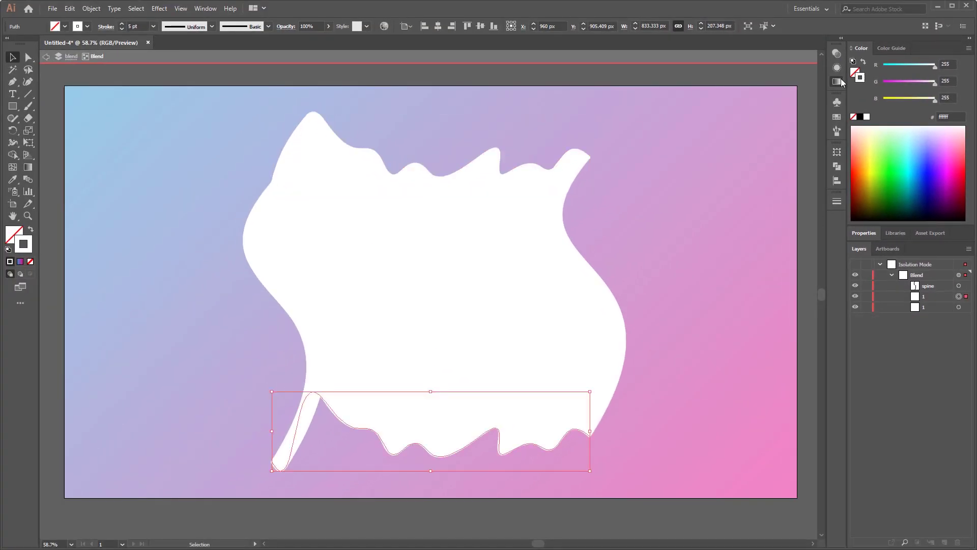
click(840, 82)
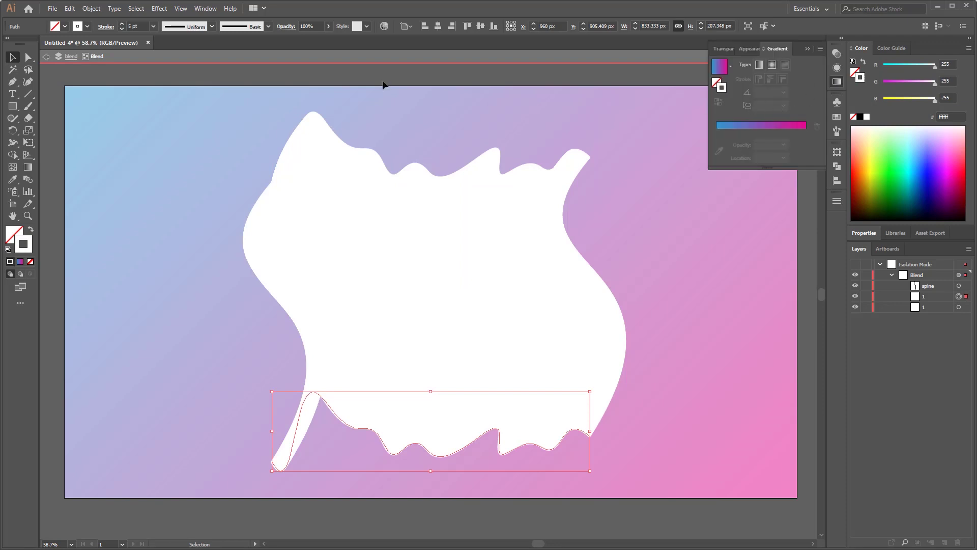
- Float the Gradient panel out of its dock, close Appearance/Transparency, and widen the Gradient panel
click(212, 11)
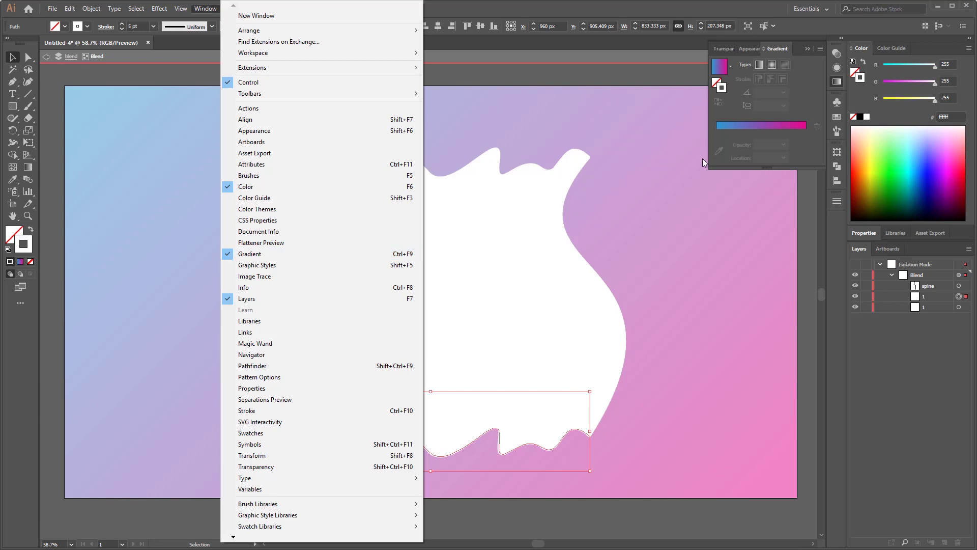
click(838, 84)
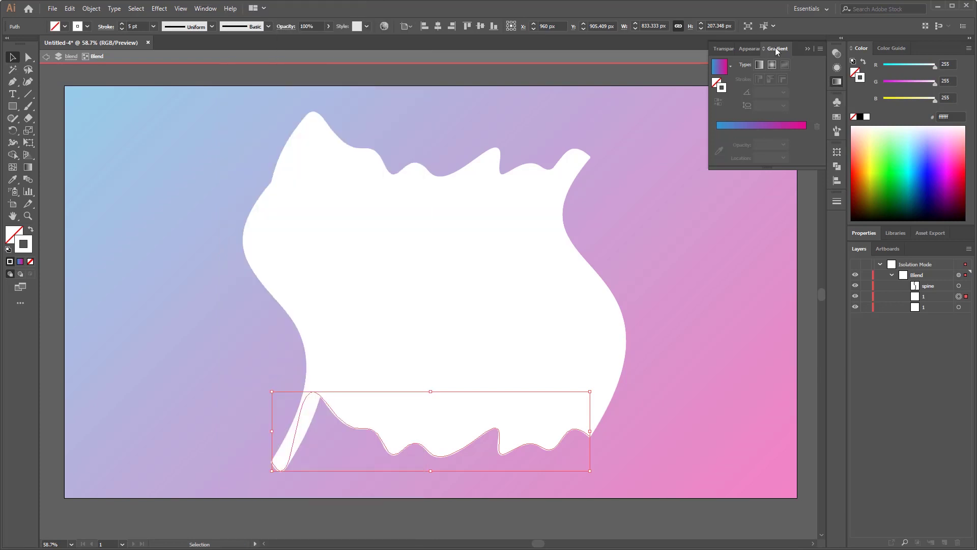
drag(781, 51, 640, 61)
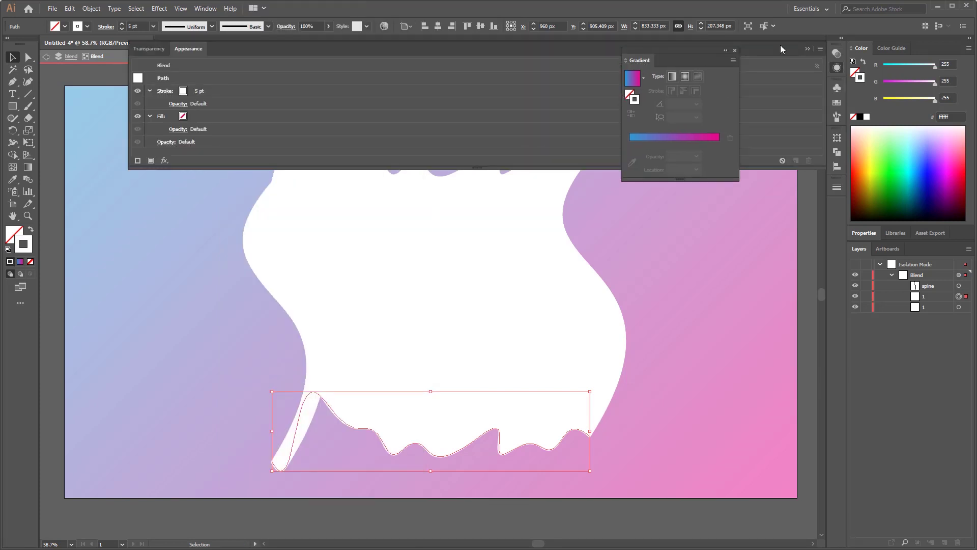
click(807, 49)
drag(620, 97, 84, 119)
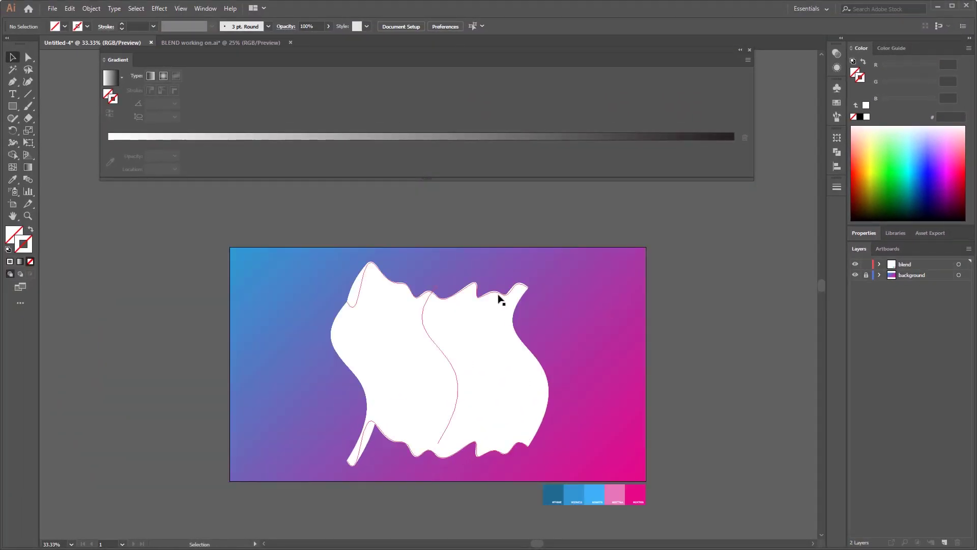
- In isolation mode, give the bottom line a gradient stroke with a magenta end stop
click(498, 299)
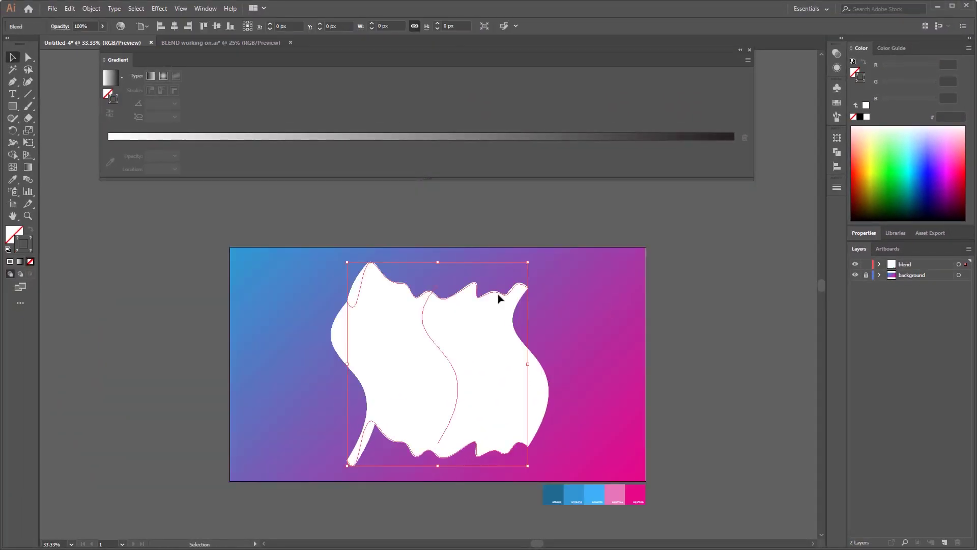
double_click(511, 450)
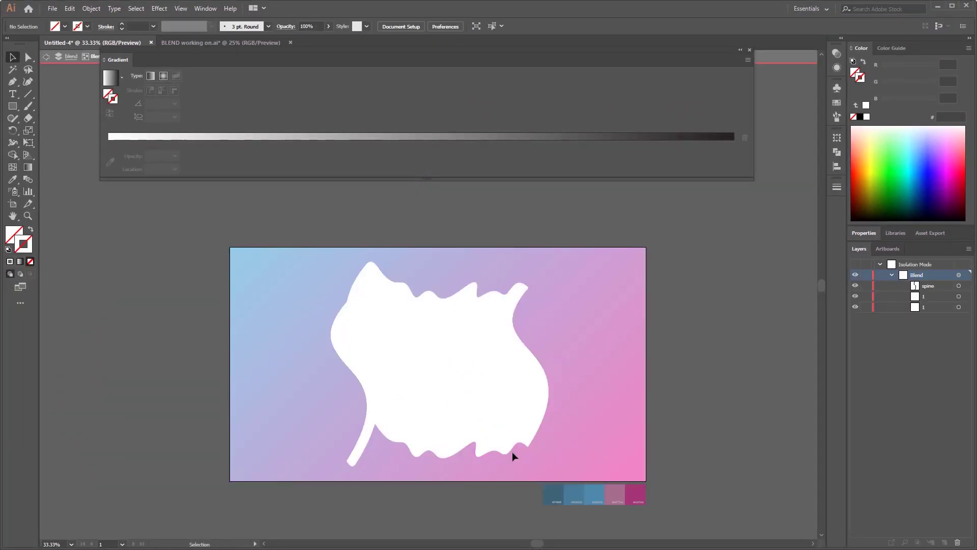
click(512, 448)
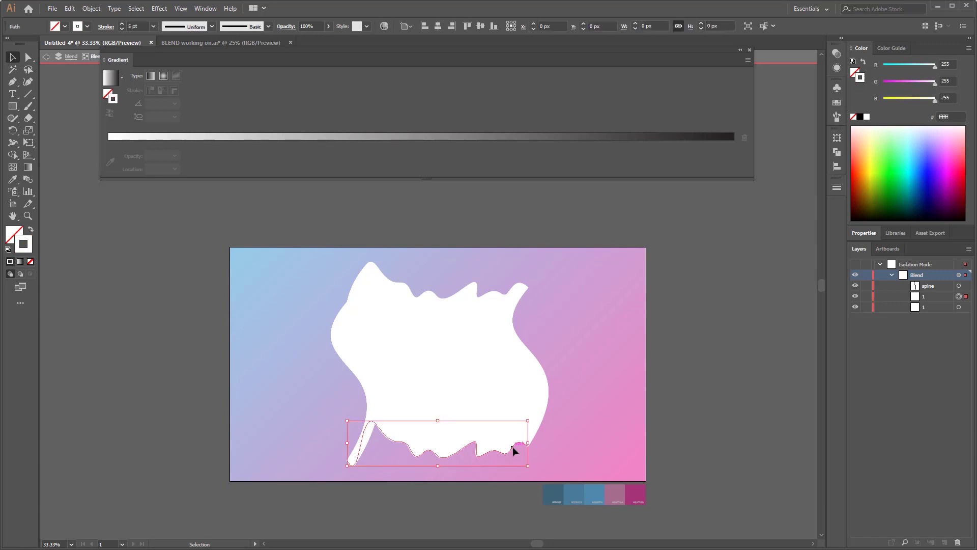
click(734, 140)
click(735, 155)
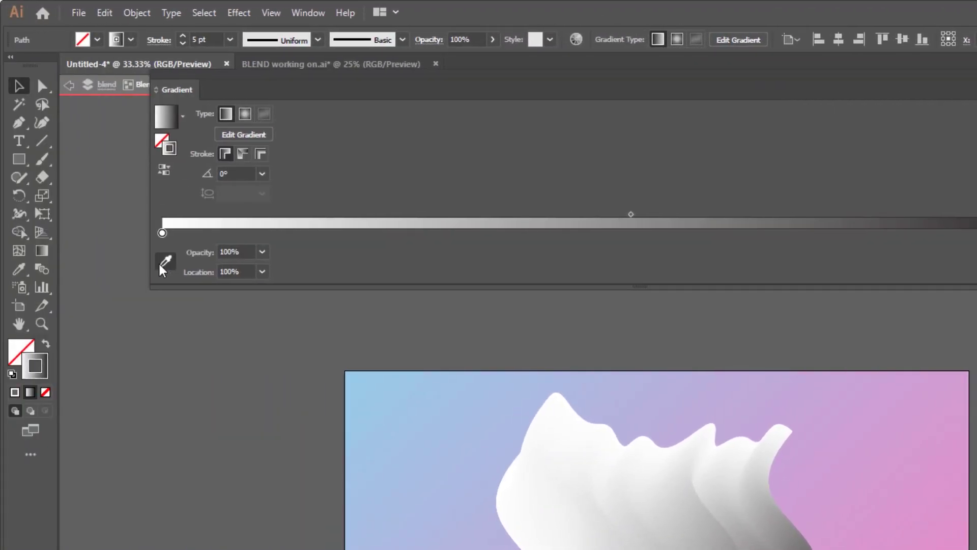
click(160, 265)
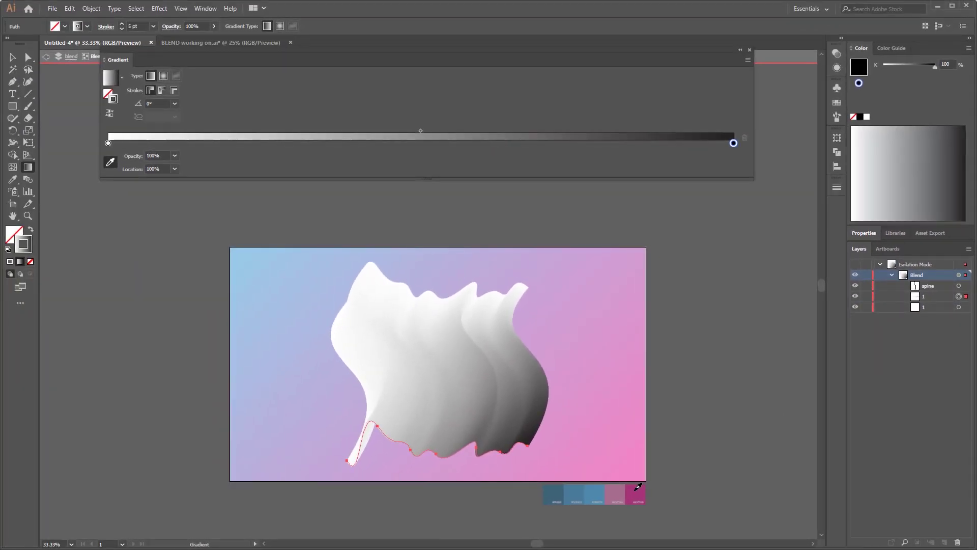
click(606, 485)
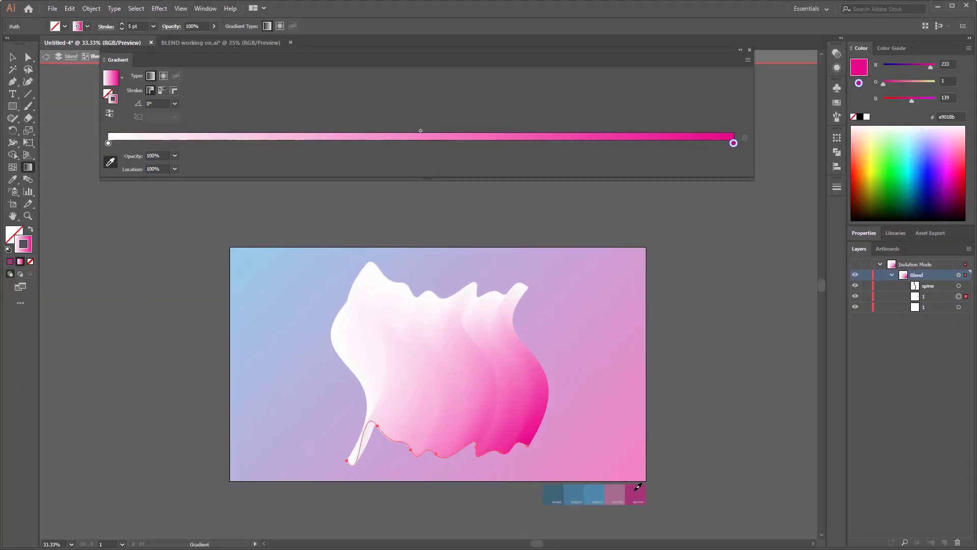
- Add light-pink, deep-magenta (87.23%) and light-pink (~79%) stops near the magenta end
click(696, 144)
click(111, 165)
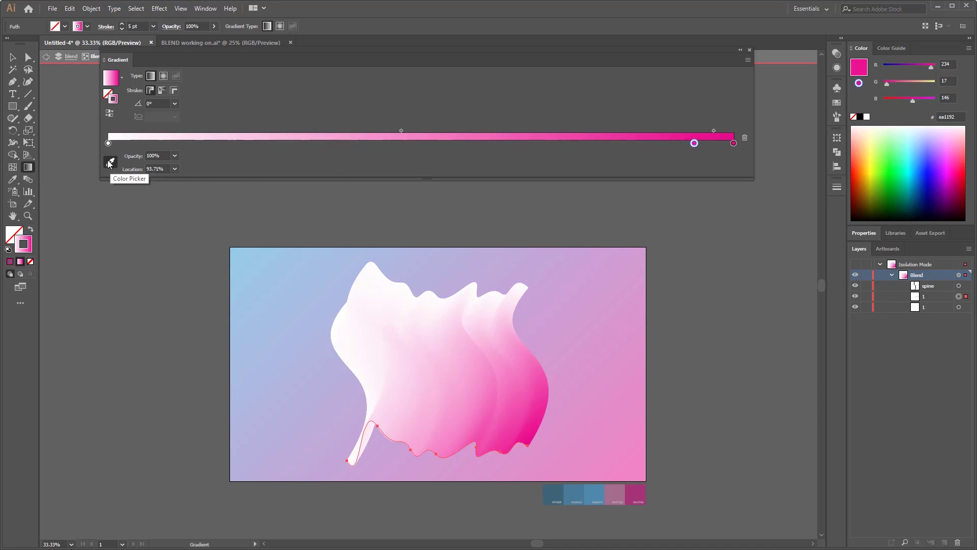
click(612, 491)
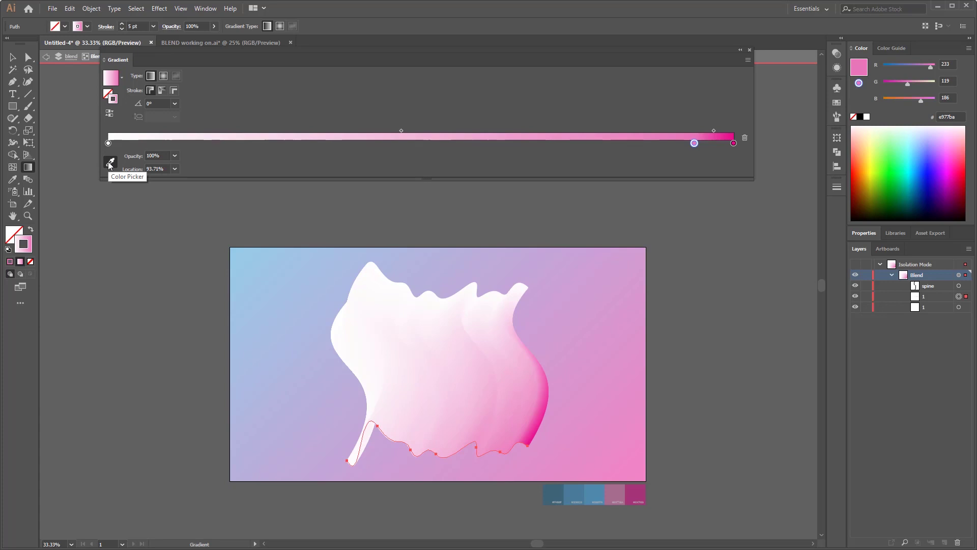
click(654, 143)
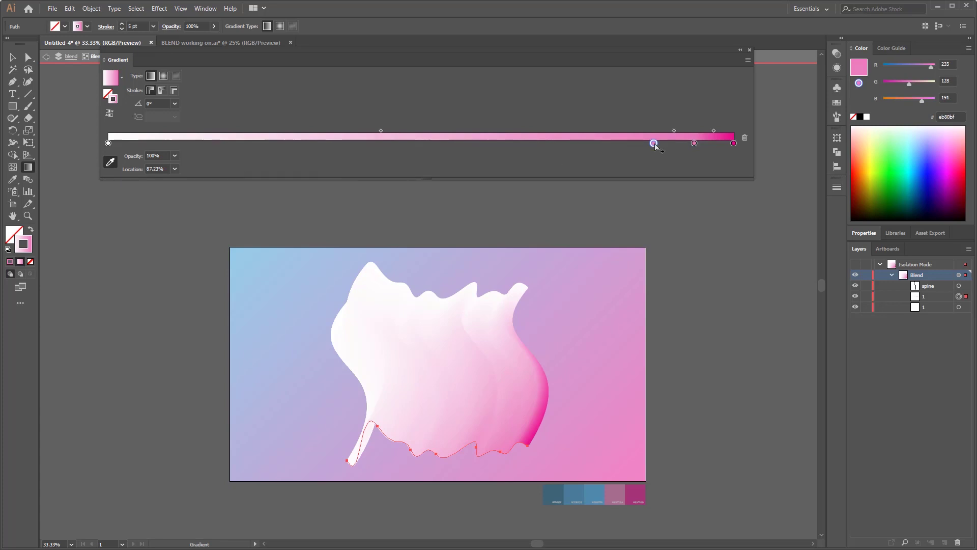
click(639, 487)
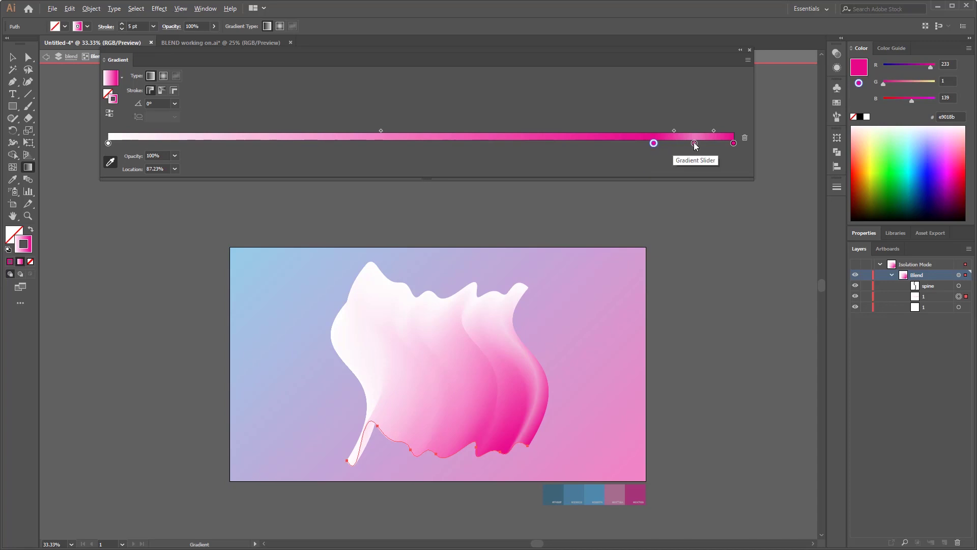
drag(695, 143, 509, 143)
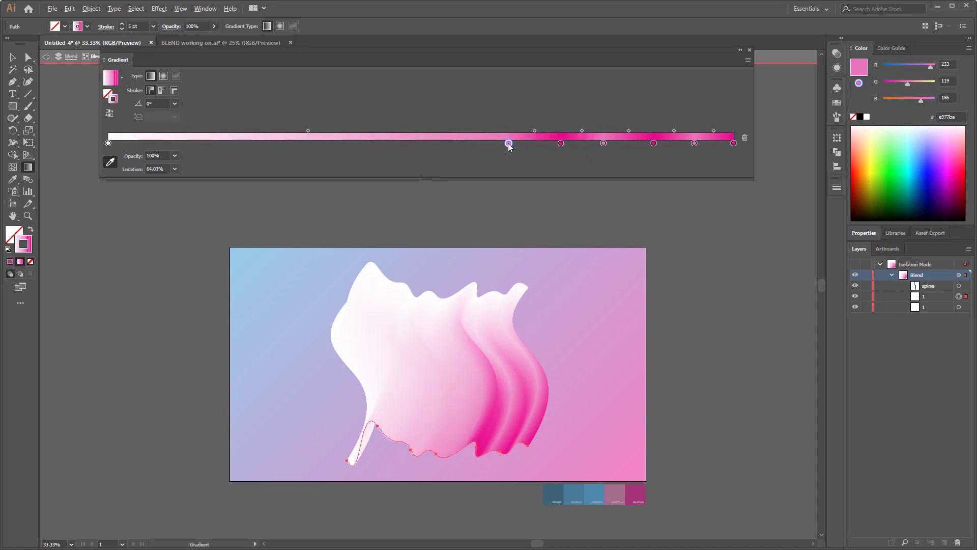
- Recolour the right-hand gradient stops blue and add dark-pink stops in the middle
click(560, 143)
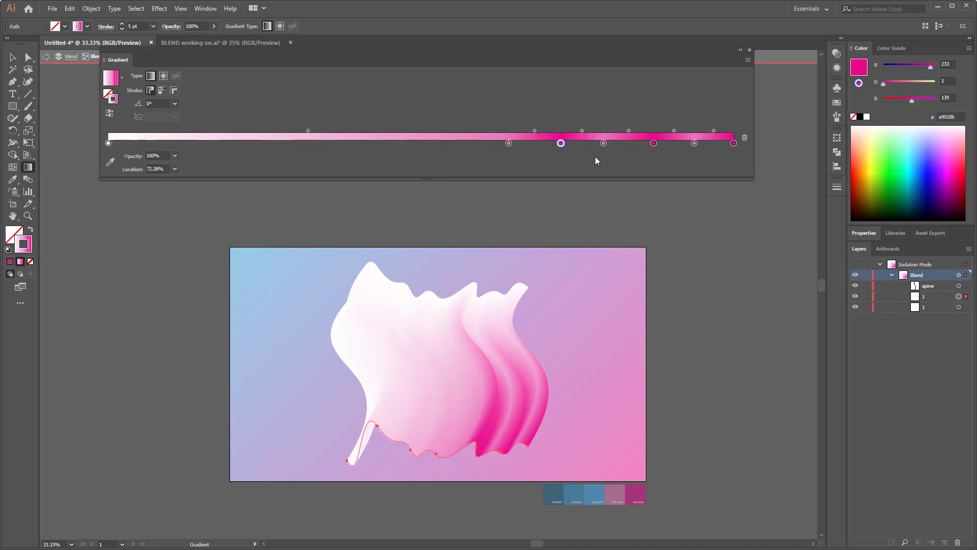
click(734, 143)
click(595, 495)
click(695, 143)
click(595, 494)
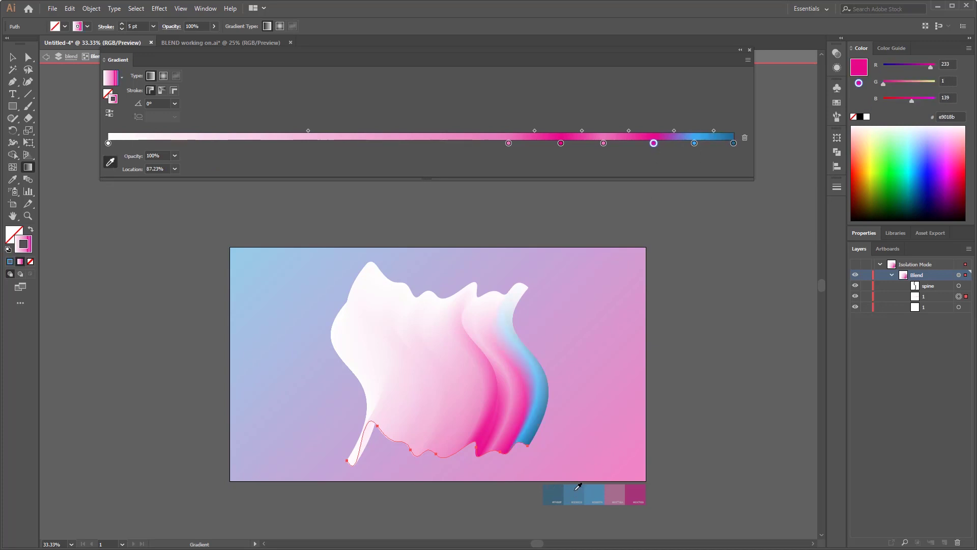
click(654, 144)
click(596, 495)
click(604, 143)
click(641, 498)
click(509, 143)
- Slide the light stop left and add blue stops on the gradient's left side
drag(508, 143, 471, 143)
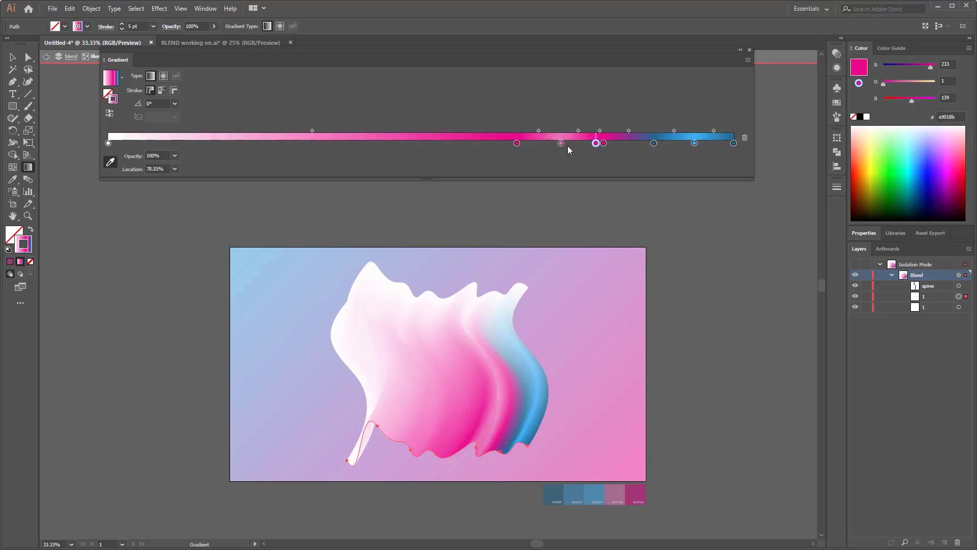
drag(561, 143, 240, 143)
click(108, 143)
click(596, 495)
click(150, 143)
click(595, 494)
click(198, 143)
click(596, 495)
- Respace the stops, with the light-pink stop near 81%, to balance the blue and pink bands
drag(149, 143, 157, 143)
drag(273, 143, 298, 143)
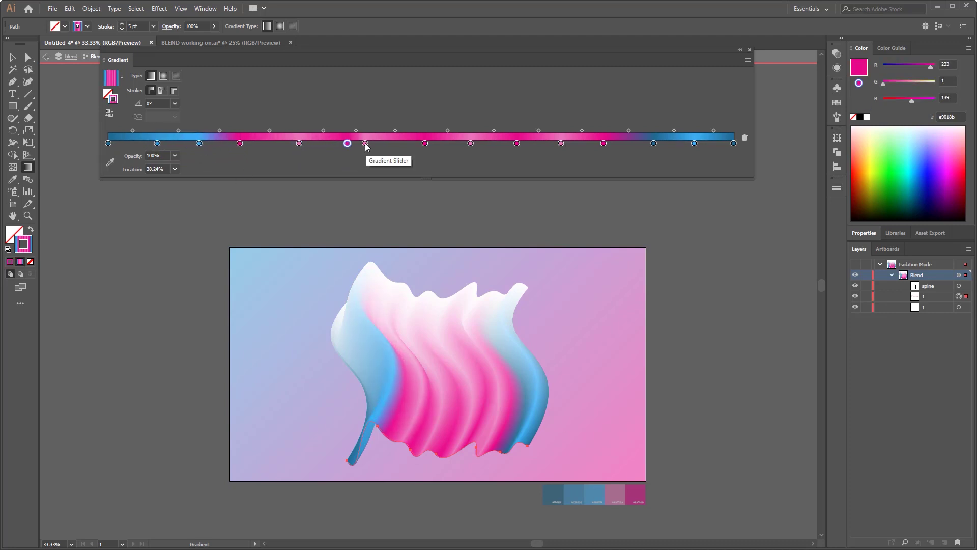
drag(365, 143, 379, 143)
drag(323, 143, 356, 143)
drag(471, 144, 491, 143)
mouse_move(560, 143)
mouse_down()
mouse_move(650, 143)
mouse_move(567, 147)
mouse_up()
drag(425, 143, 456, 143)
drag(379, 143, 389, 143)
drag(298, 143, 305, 143)
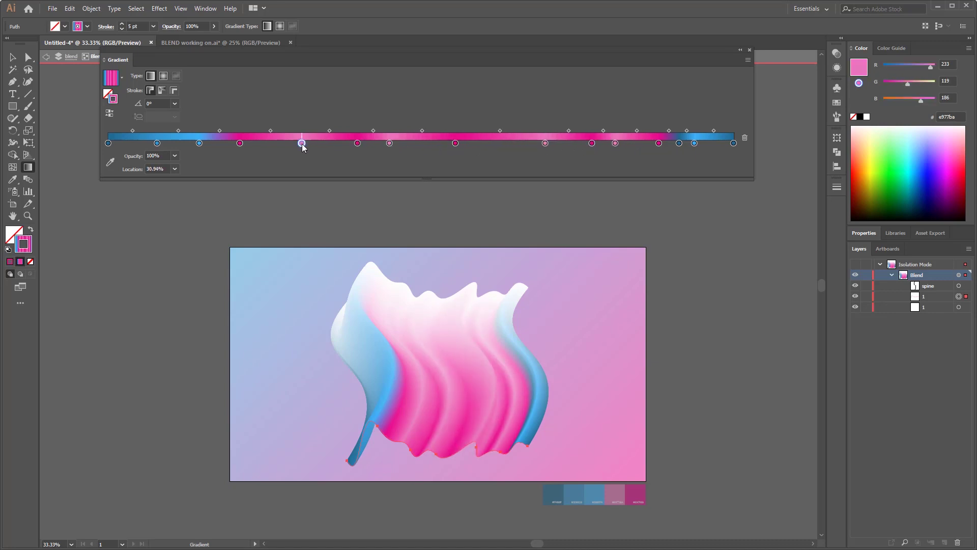
drag(240, 143, 248, 146)
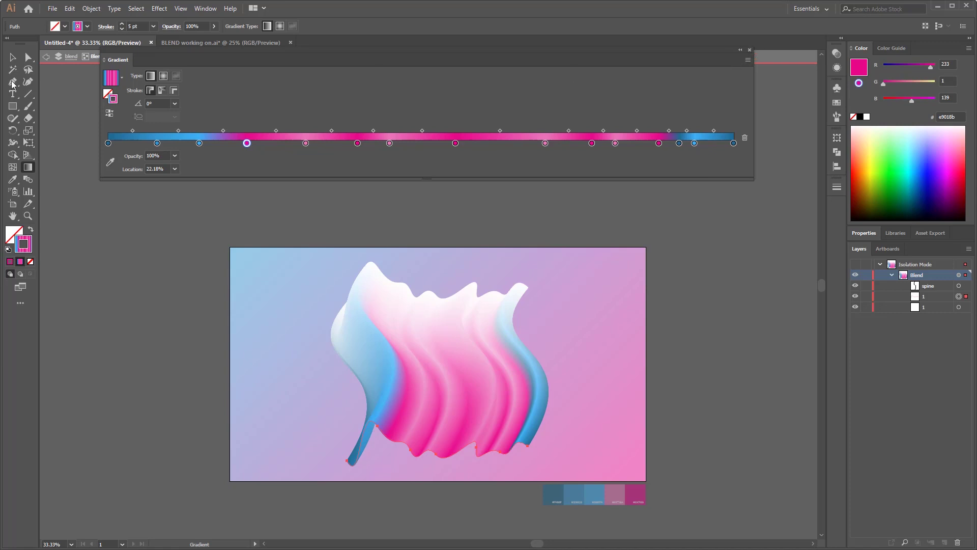
click(13, 57)
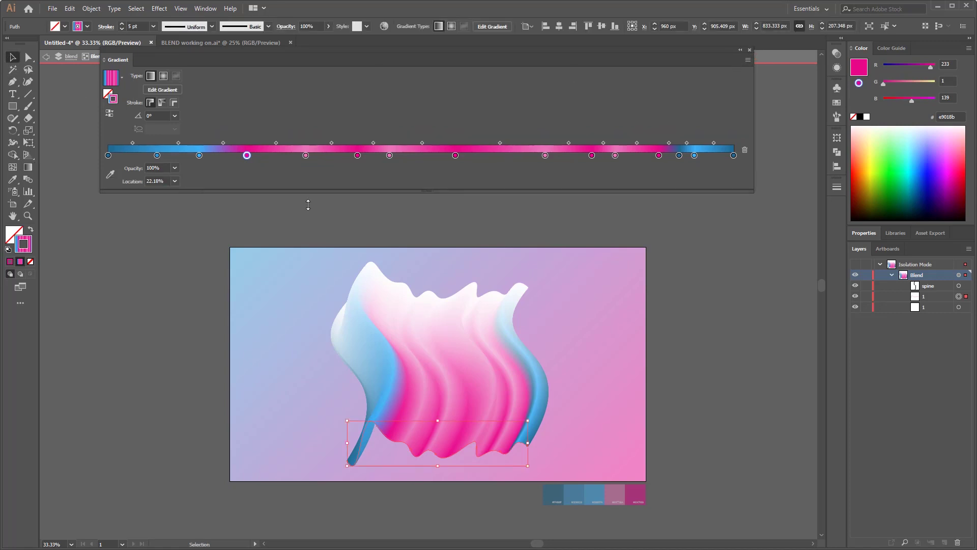
- Copy the bottom line's blue-and-pink gradient stroke onto the top wavy line with the Eyedropper
click(472, 291)
click(490, 293)
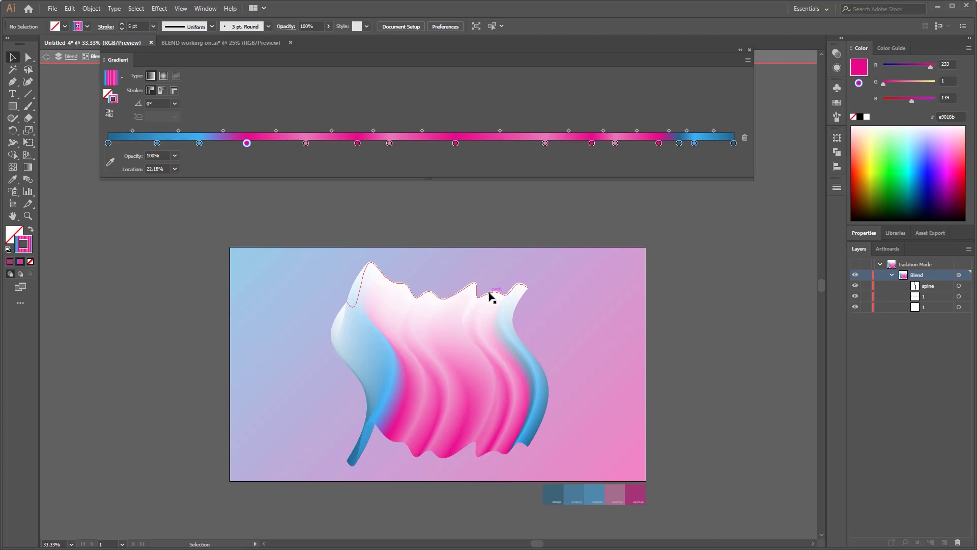
click(490, 296)
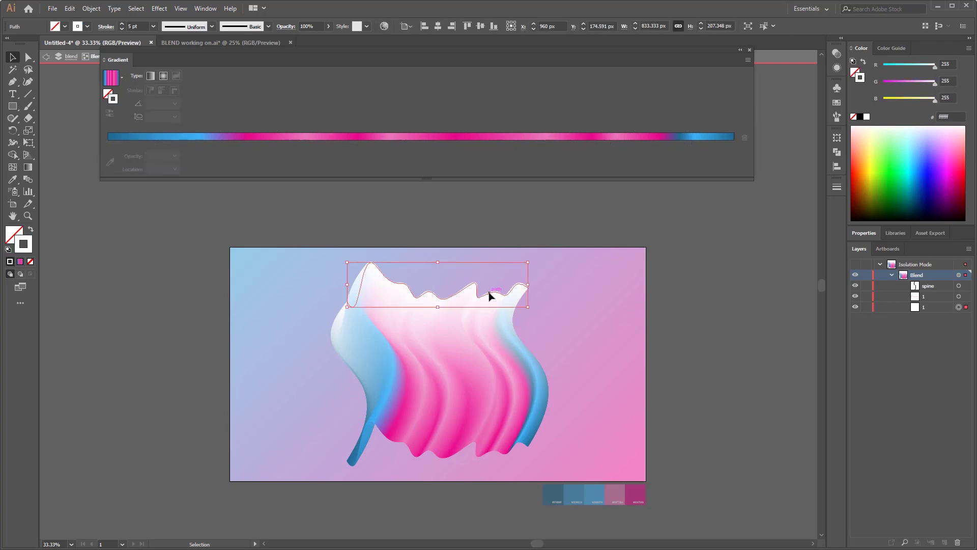
click(14, 181)
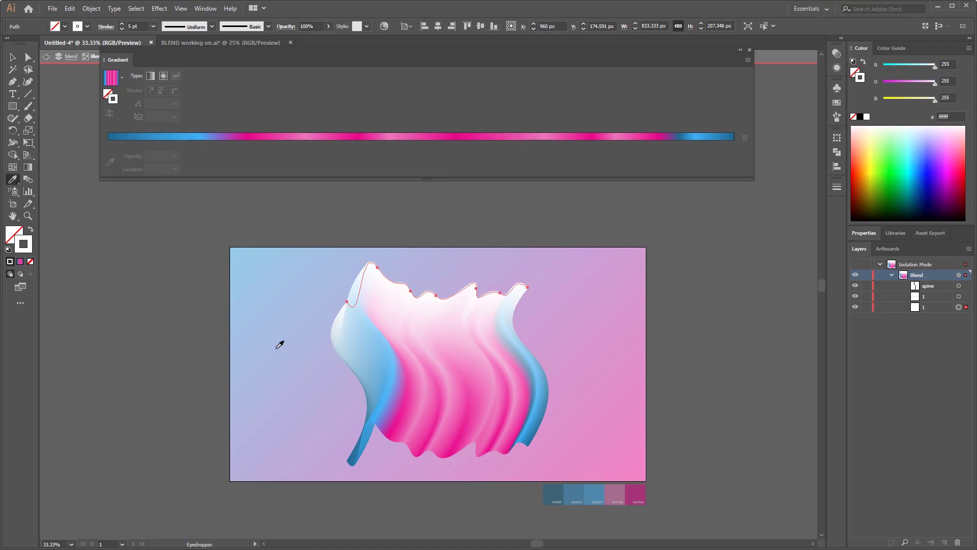
click(436, 454)
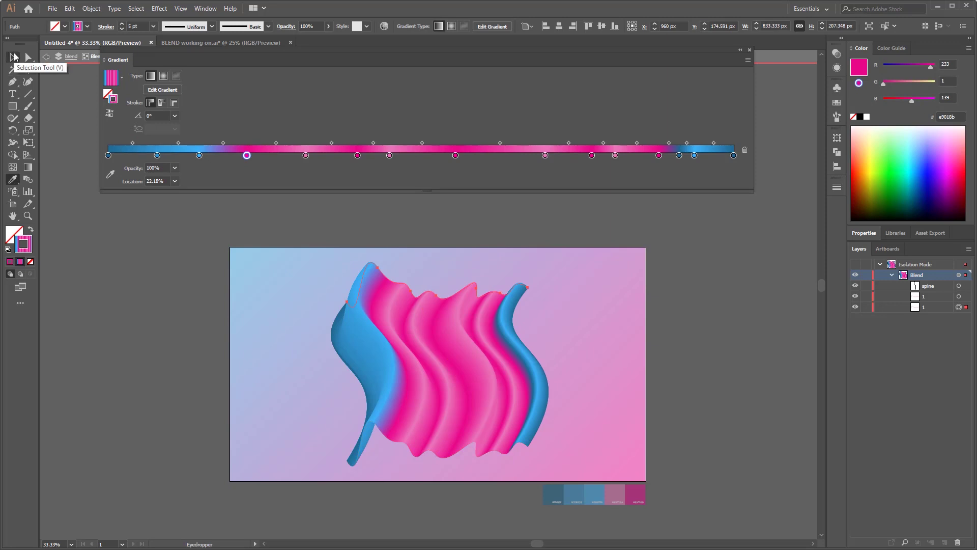
click(14, 57)
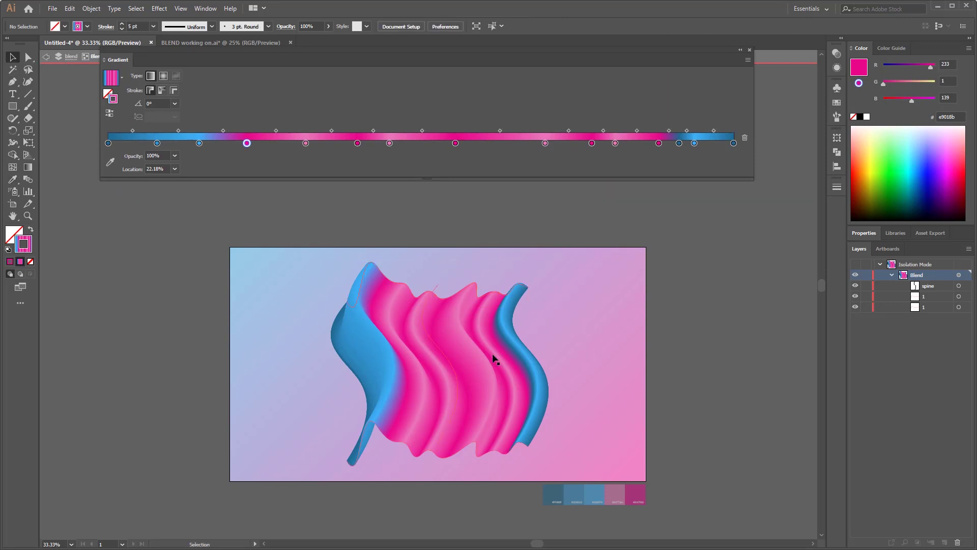
- Shrink the top line and move a blend line up and left to reshape the ribbon
drag(528, 307, 453, 322)
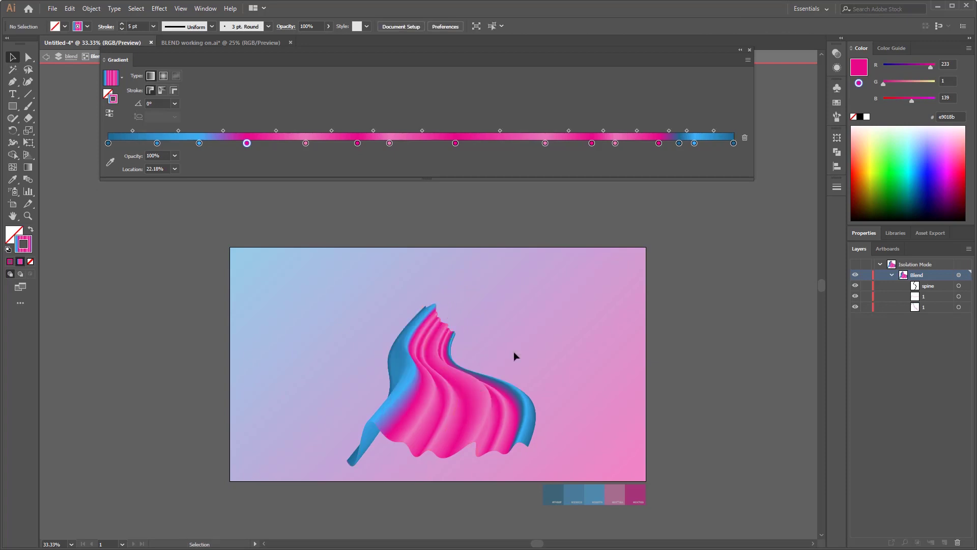
click(497, 458)
click(489, 409)
drag(510, 353, 464, 301)
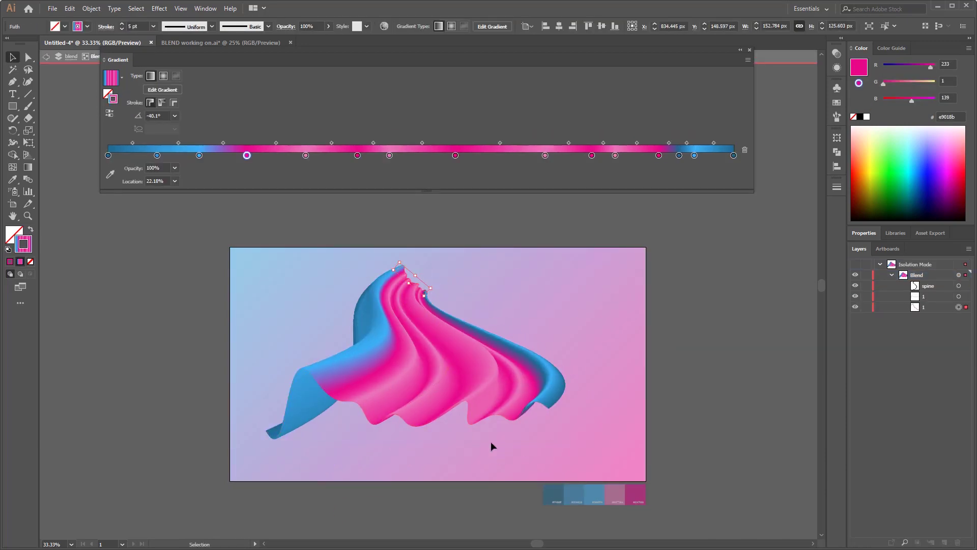
- Exit isolation mode, rotate the ribbon to a new angle, and collapse the Gradient panel
double_click(492, 445)
drag(491, 445, 392, 367)
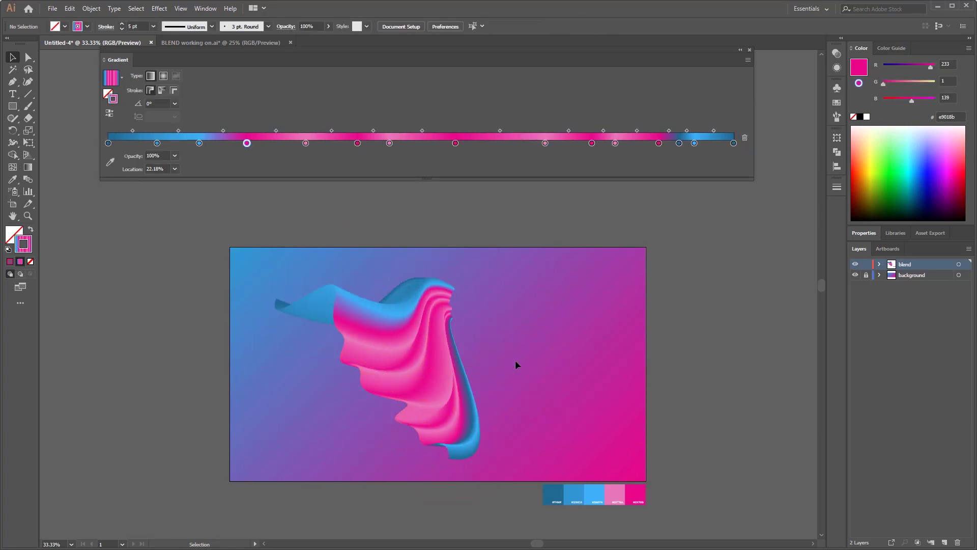
click(590, 358)
double_click(720, 53)
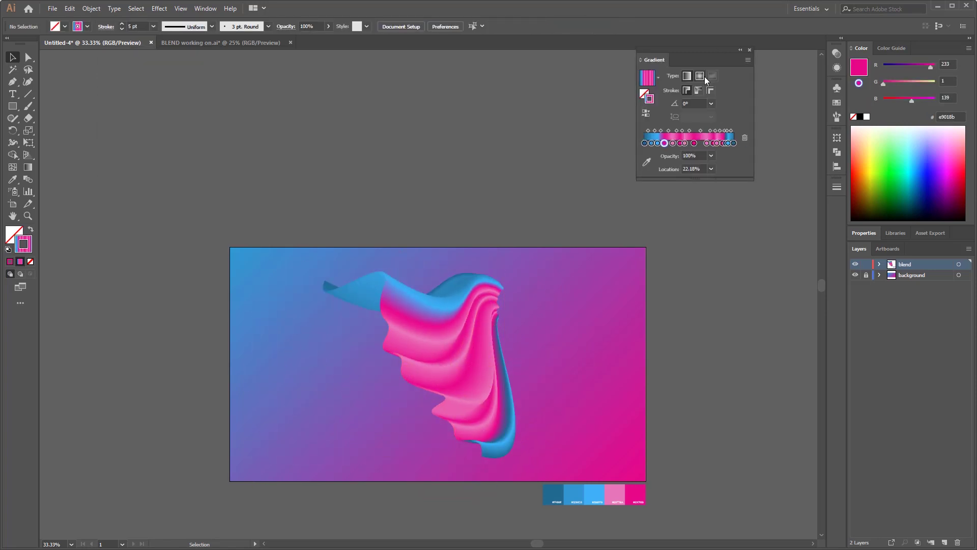